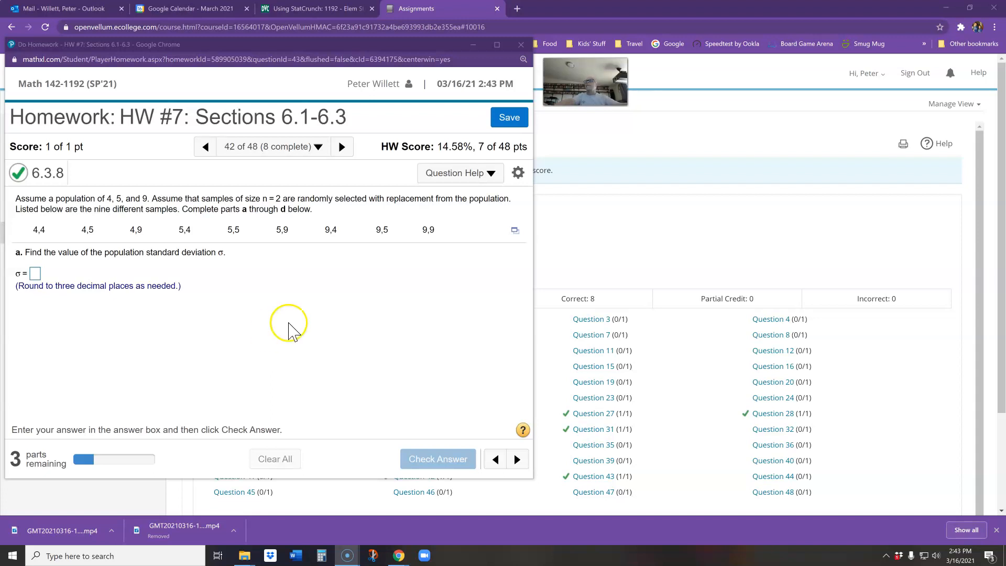
Step: Narrow the homework window, then open StatCrunch from the question help and place its resized window beside the homework
drag(534, 268, 456, 279)
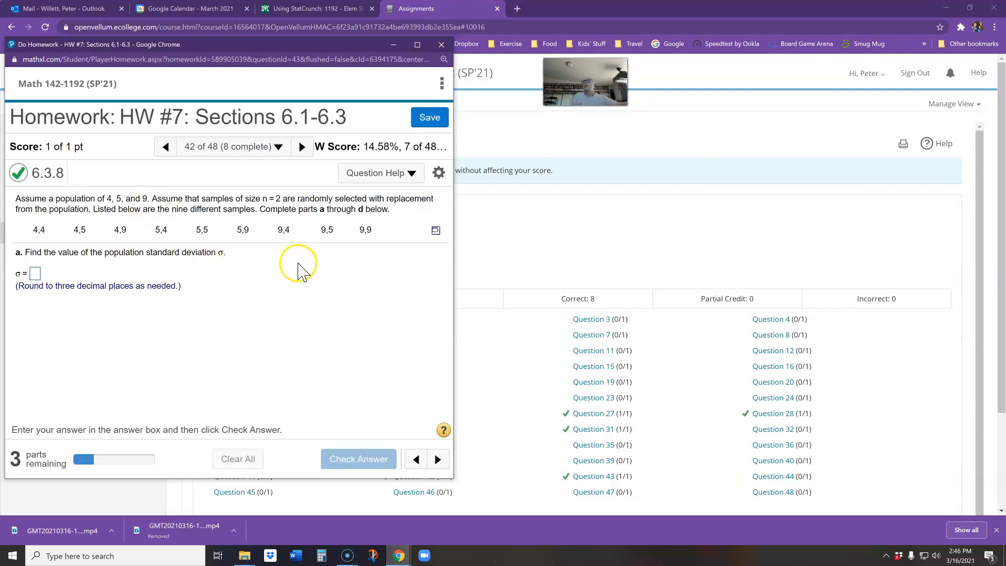
click(411, 173)
click(348, 261)
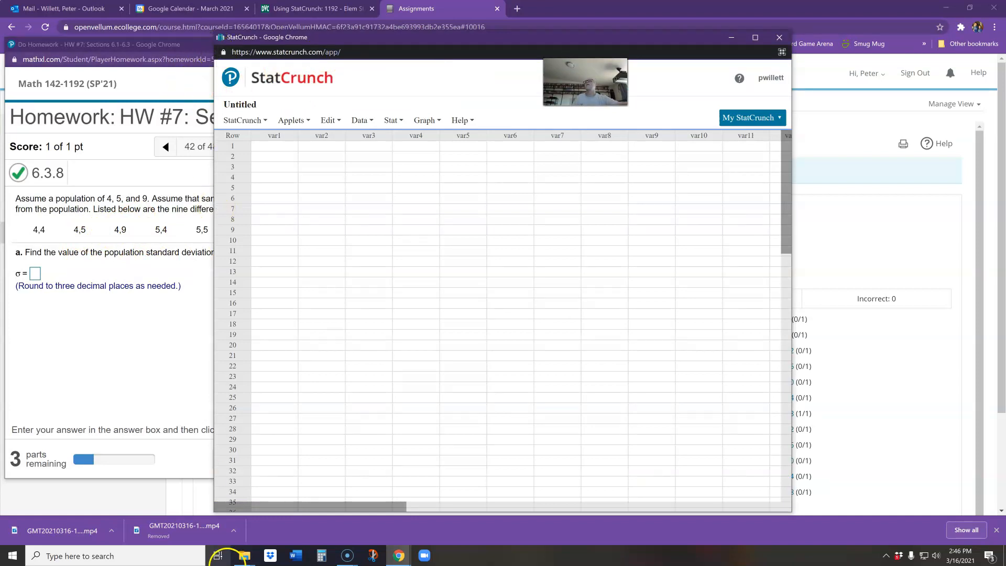
drag(214, 512, 256, 430)
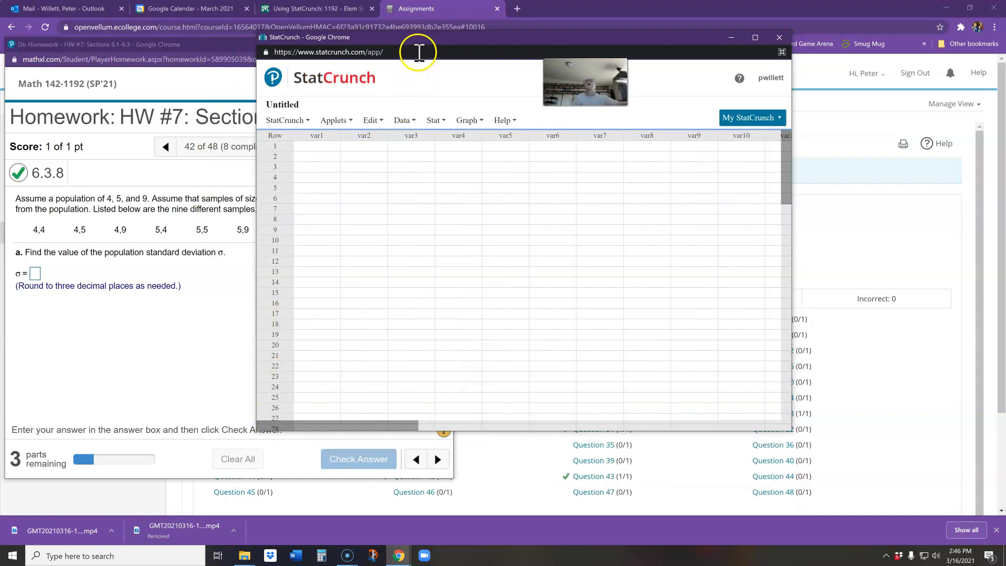
drag(435, 35, 658, 54)
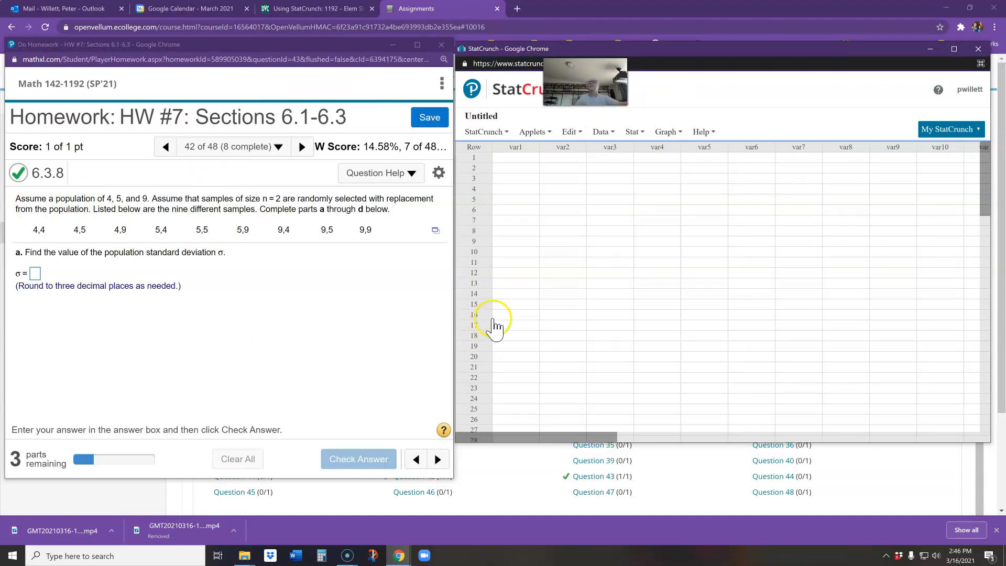
Step: Enter the population values 4, 5 and 9 in the first three rows of the var1 column
click(519, 159)
text(4)
key(Return)
text(5)
key(Return)
text(9)
key(Return)
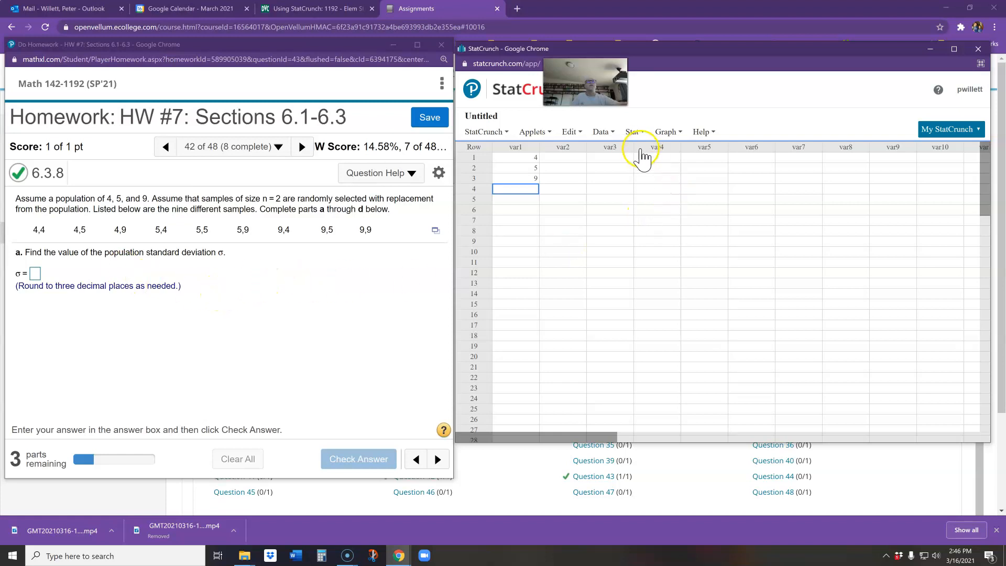
Step: Compute column summary statistics for var1 with only the unadjusted standard deviation (Unadj. std. dev.) selected
click(635, 132)
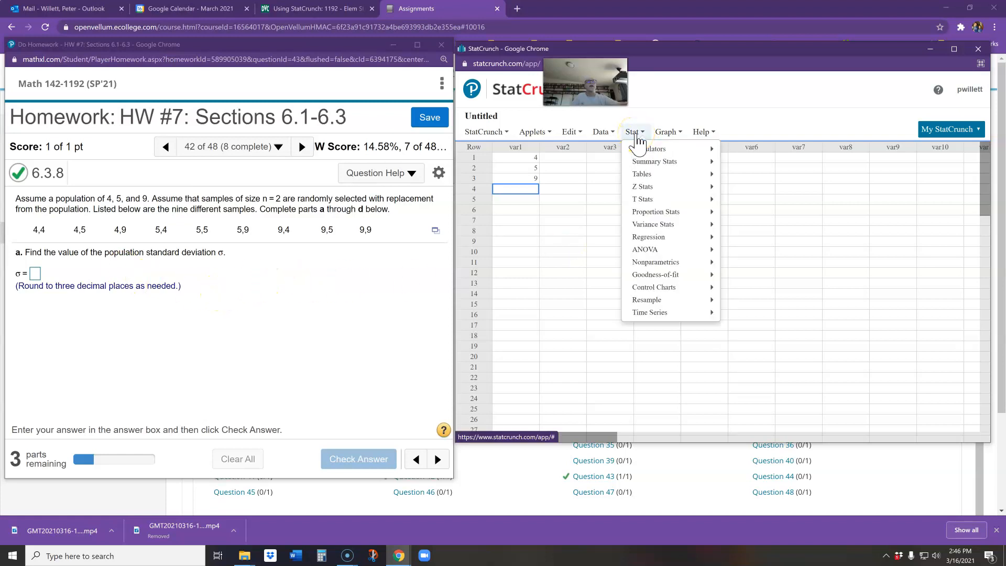
mouse_move(654, 162)
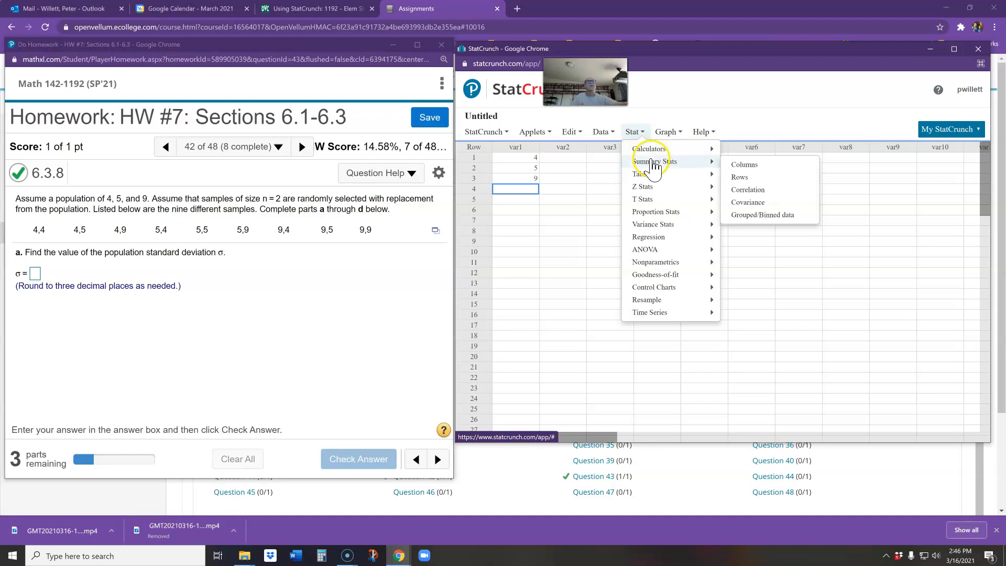
click(744, 167)
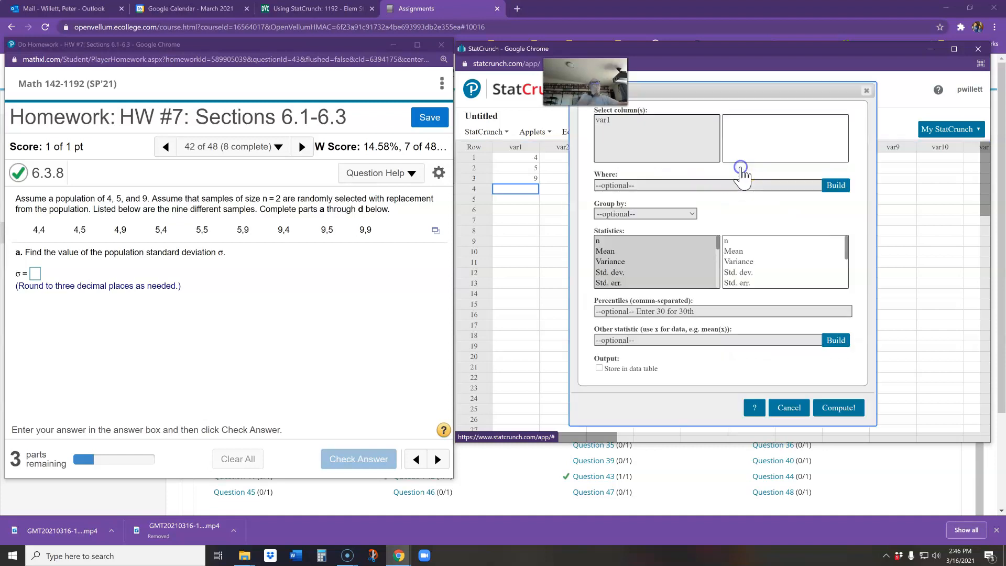
click(606, 120)
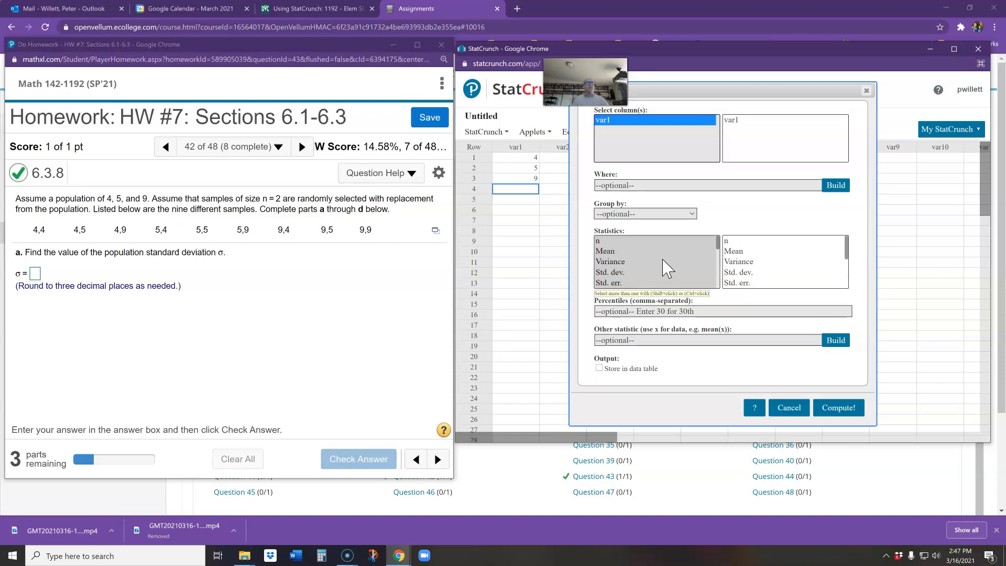
click(613, 272)
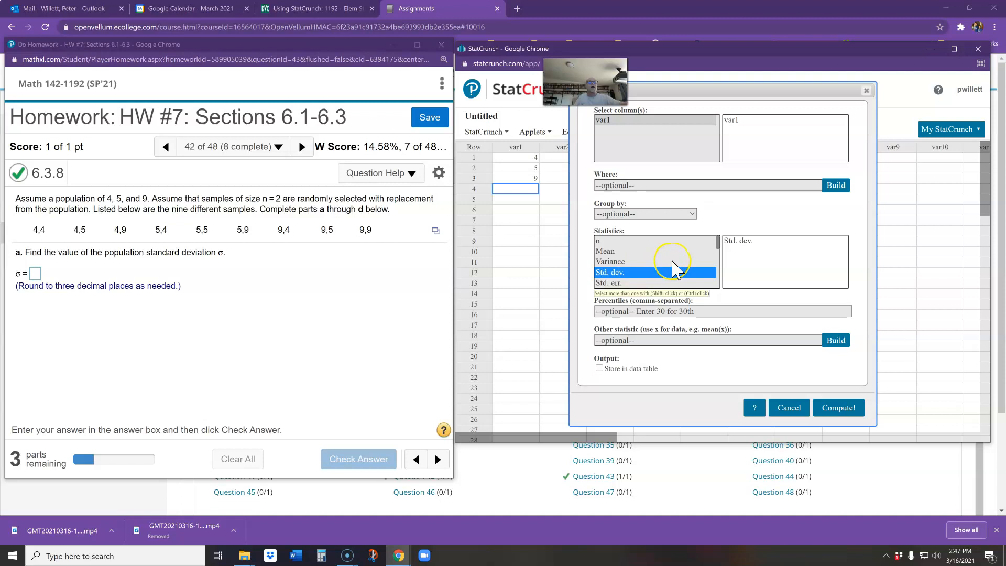
scroll(673, 270, down, 5)
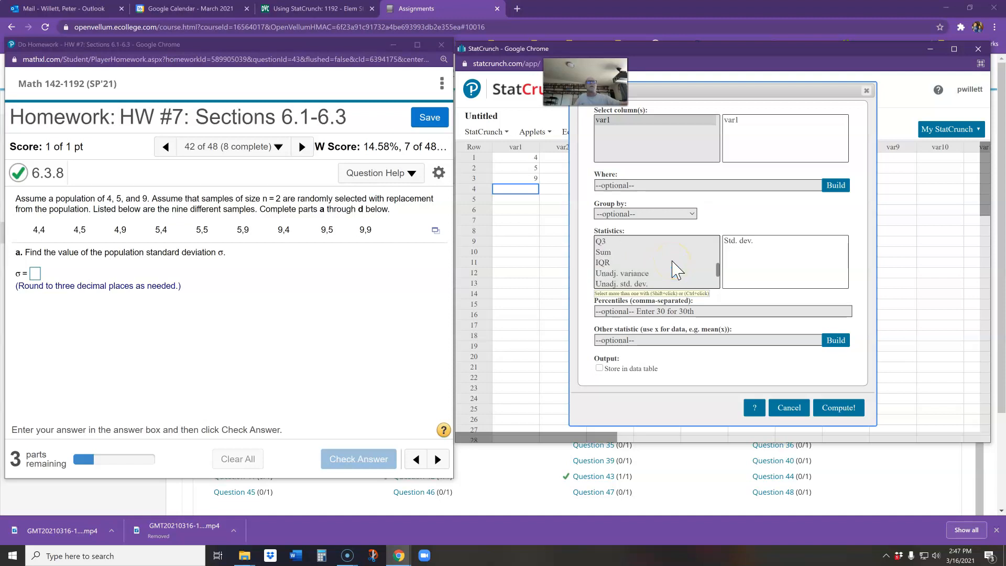
click(633, 284)
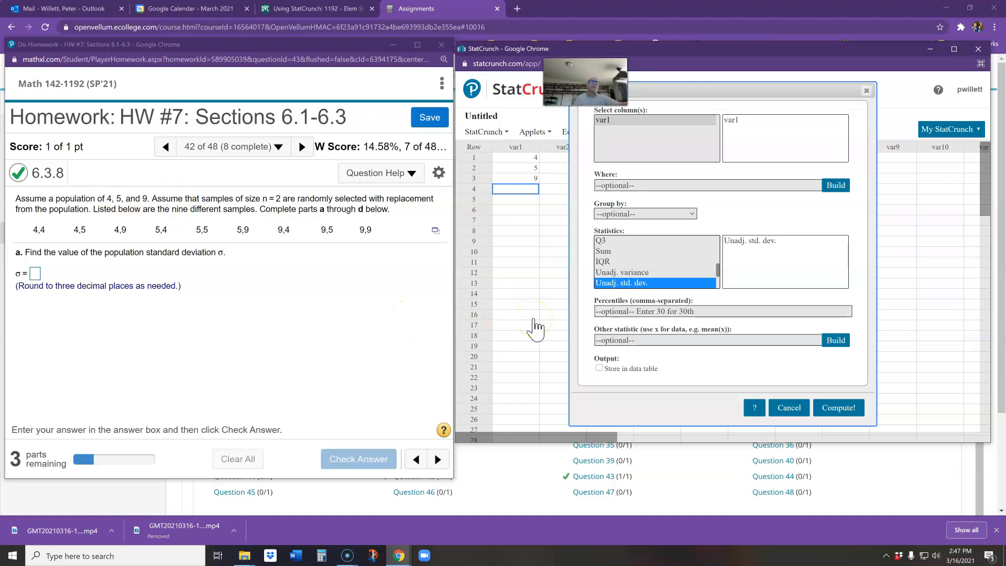
click(837, 408)
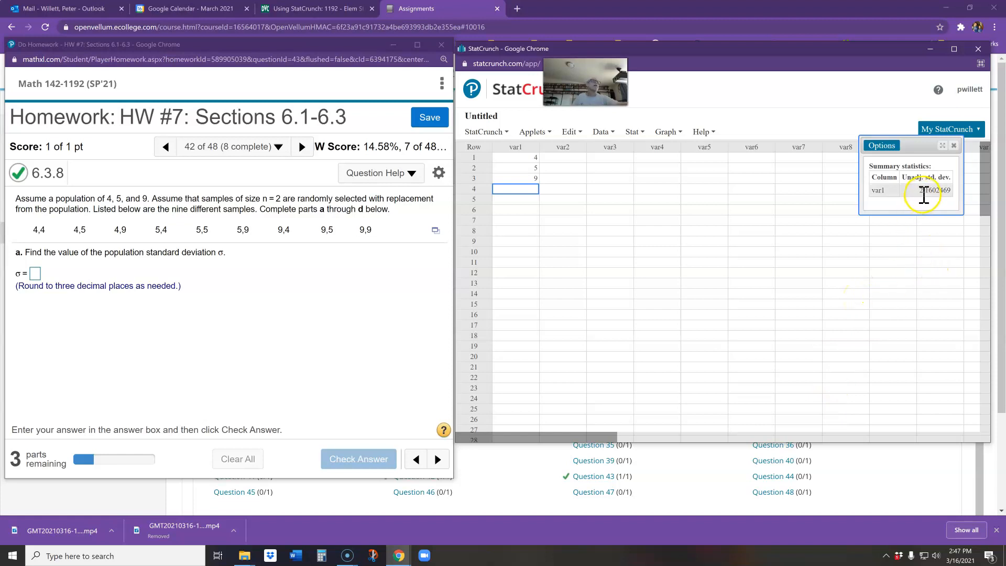
Step: Copy 2.160 from the summary statistics into the σ answer for part a and check the answer
drag(920, 190, 936, 190)
key(ctrl+c)
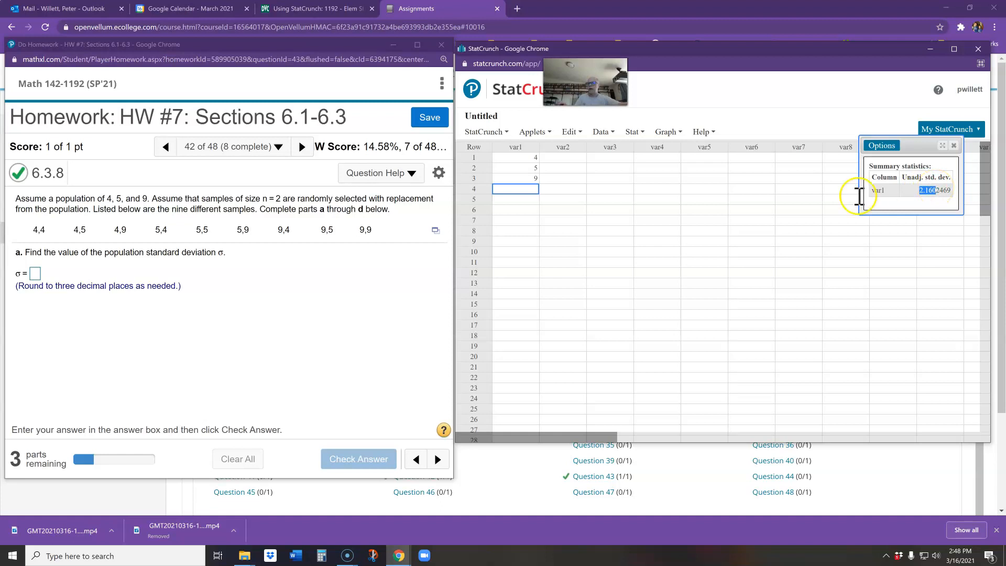
click(36, 274)
key(ctrl+v)
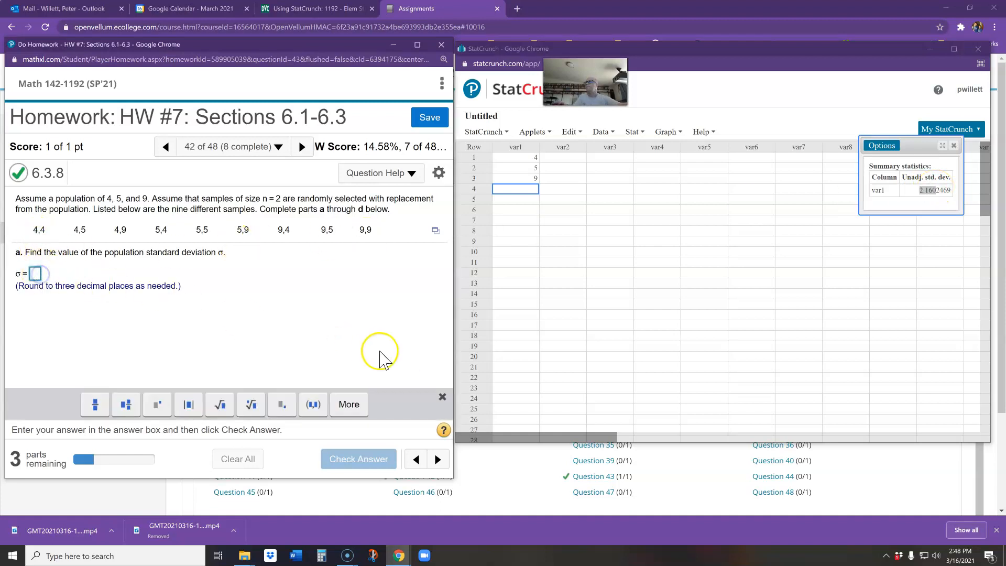
click(371, 460)
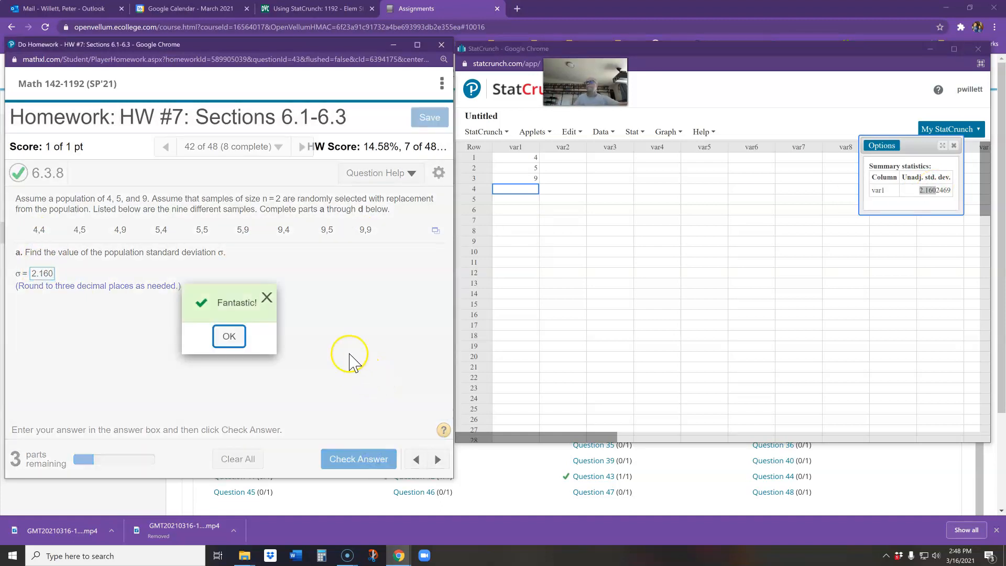
click(227, 336)
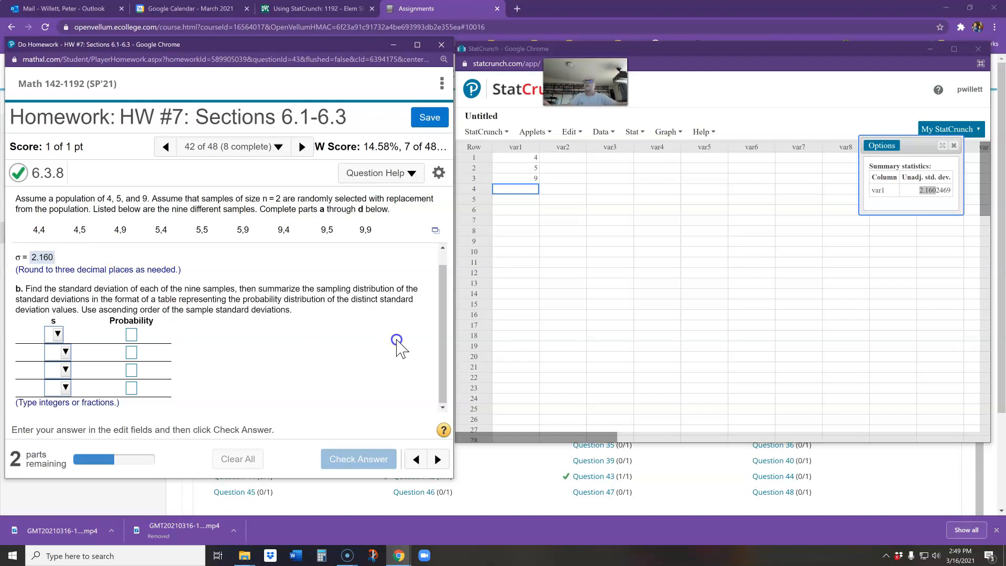
Step: Open the question's nine-sample data set in StatCrunch, replacing the old StatCrunch window, and place it beside the homework
click(435, 231)
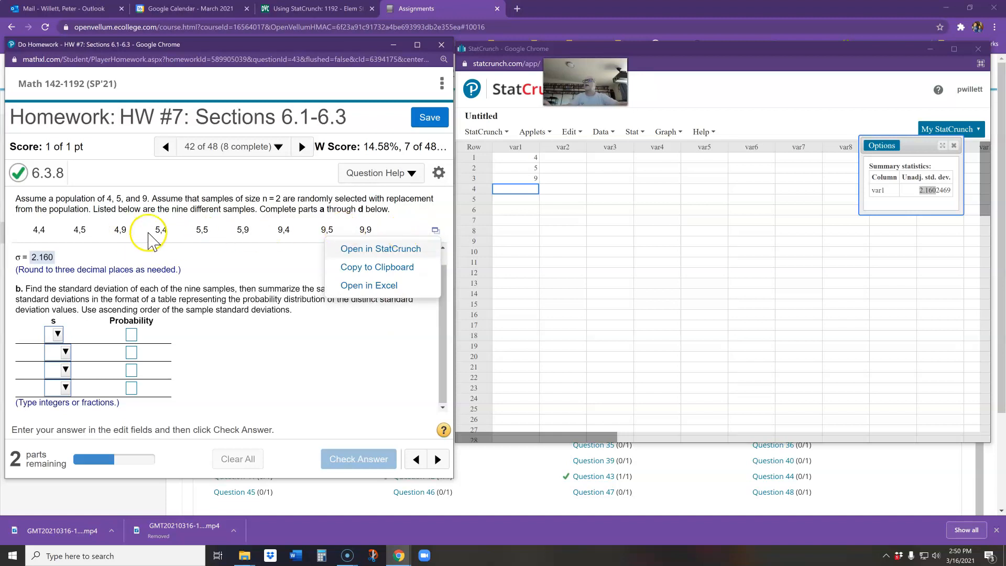
click(401, 250)
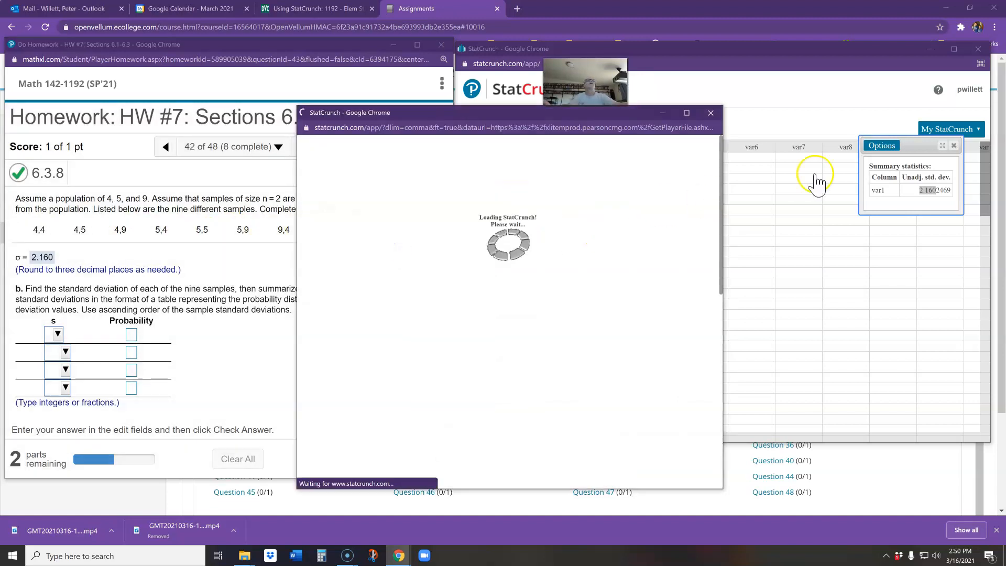
click(978, 50)
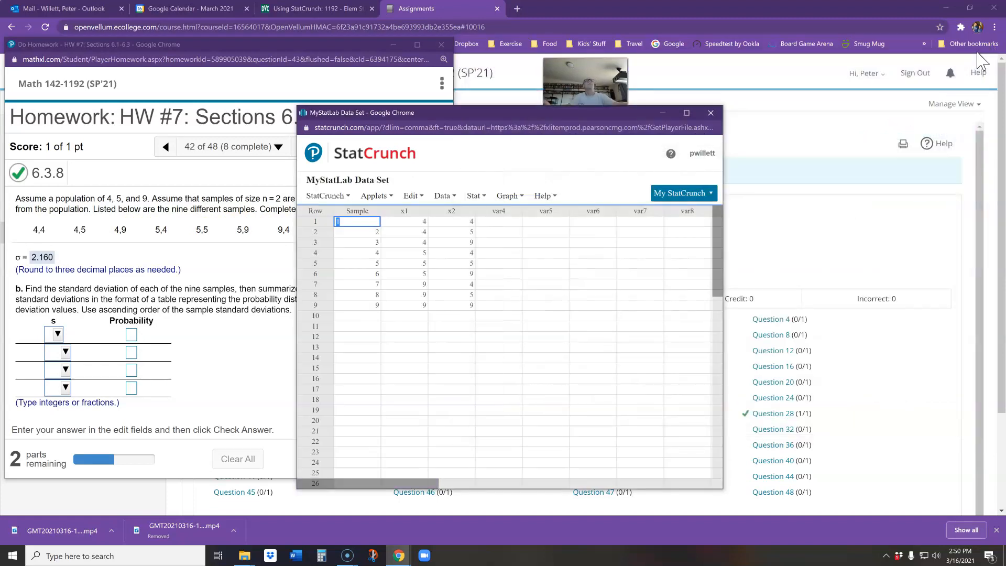
drag(509, 110, 654, 155)
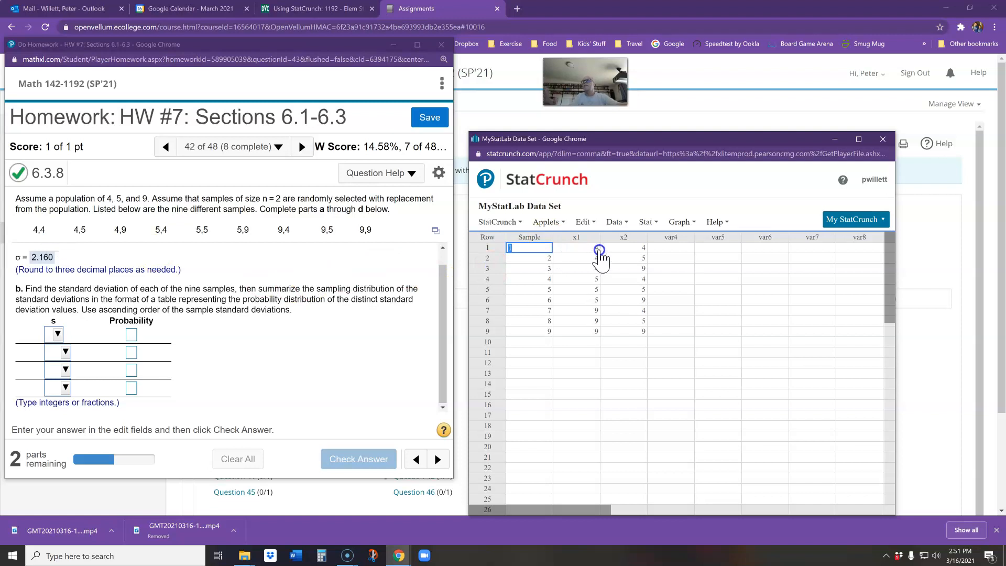
Step: Rename the var4 column to SD sample and enter 0 for samples 1, 5 and 9
click(668, 238)
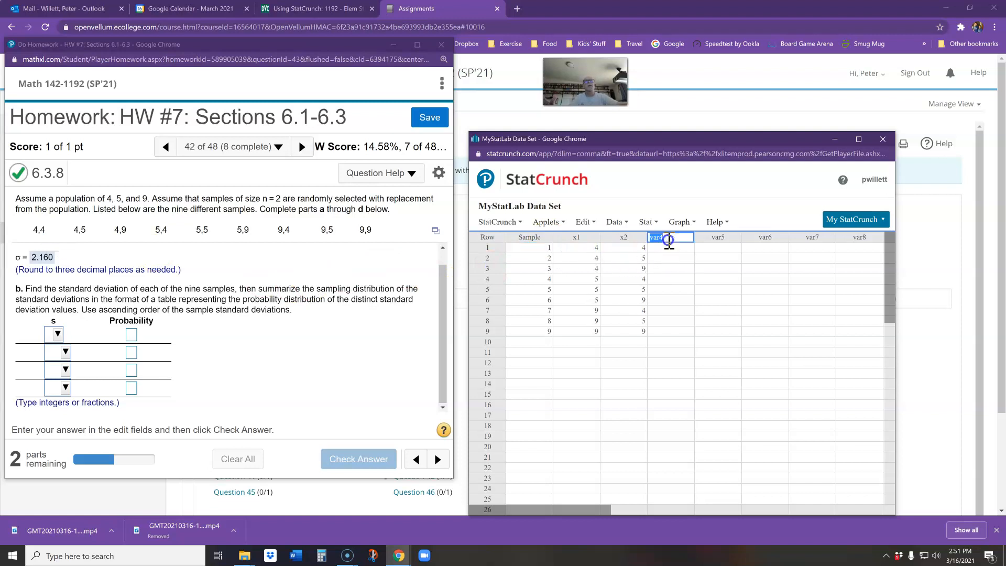
text(SD sample)
click(676, 248)
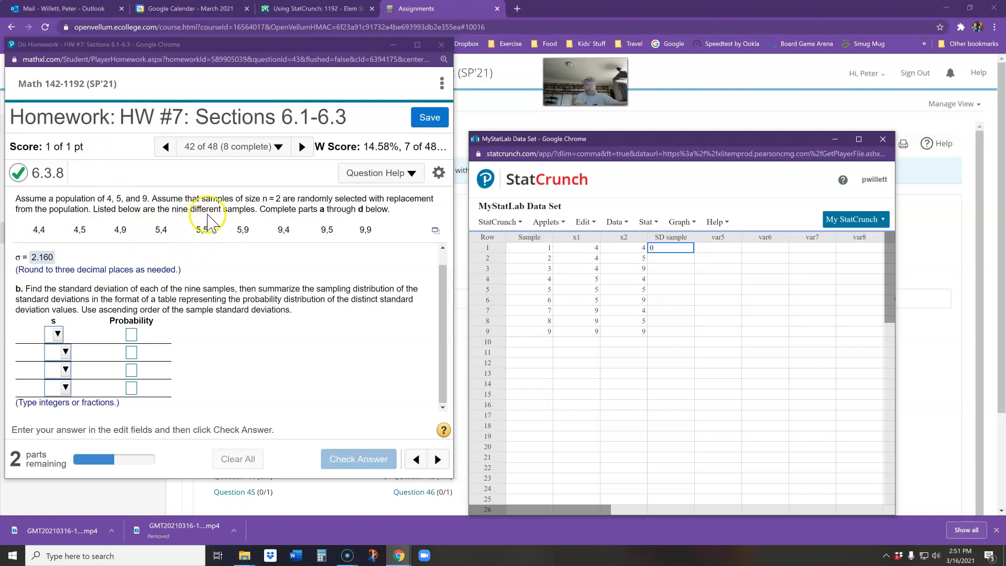
click(684, 288)
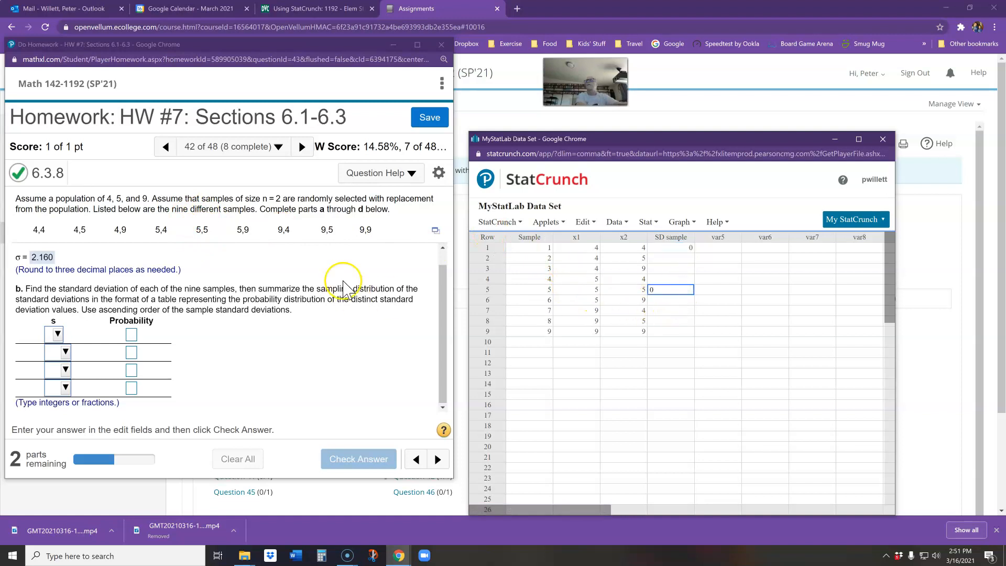
text(0)
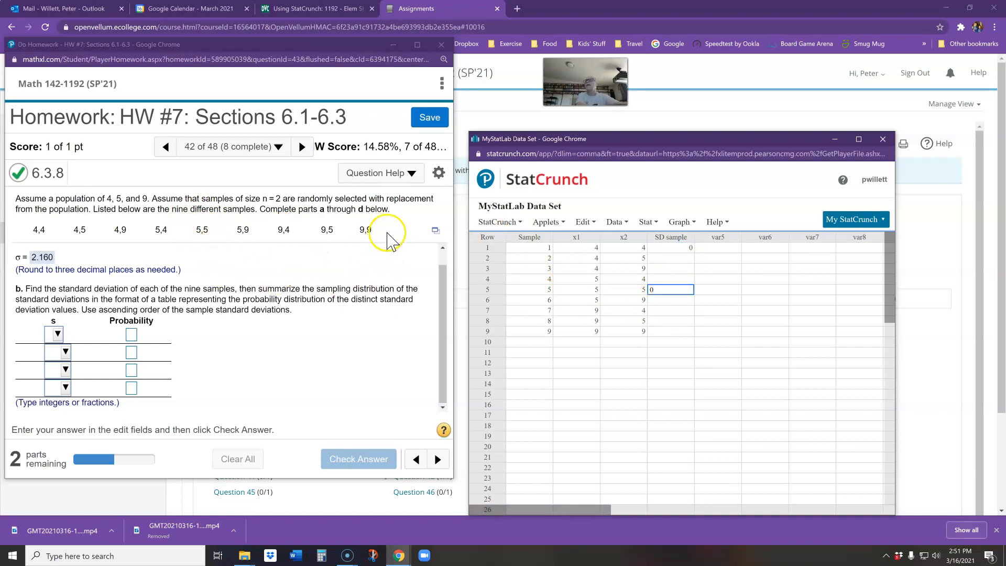
click(664, 332)
text(0)
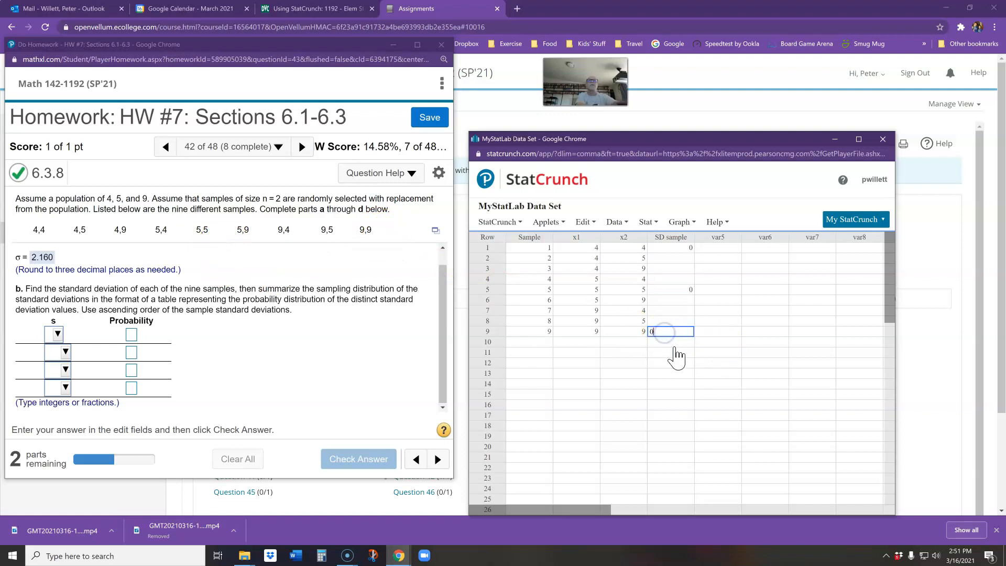
key(Tab)
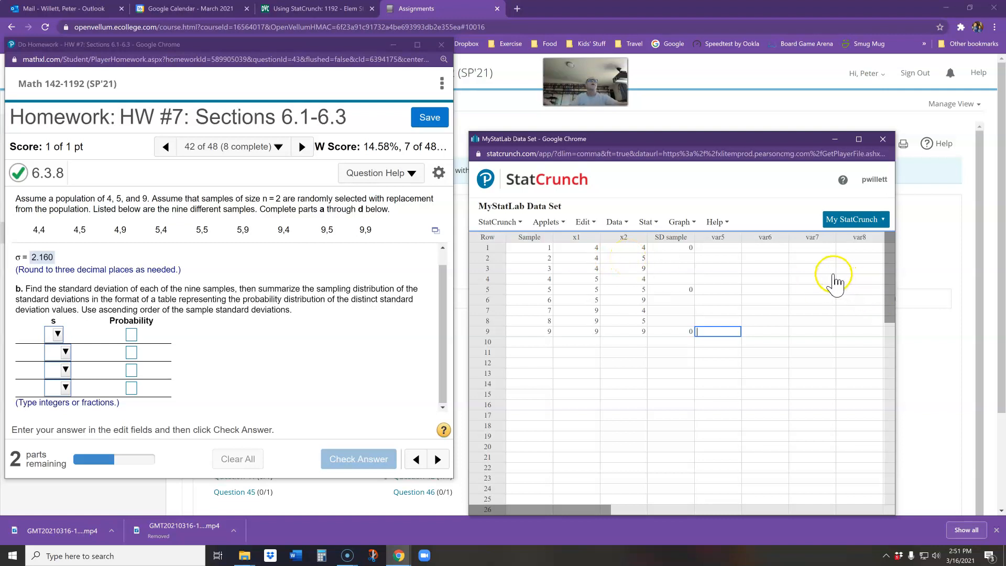
Step: Enter the sample values 4 and 5 in the first two rows of the var6 column
click(783, 249)
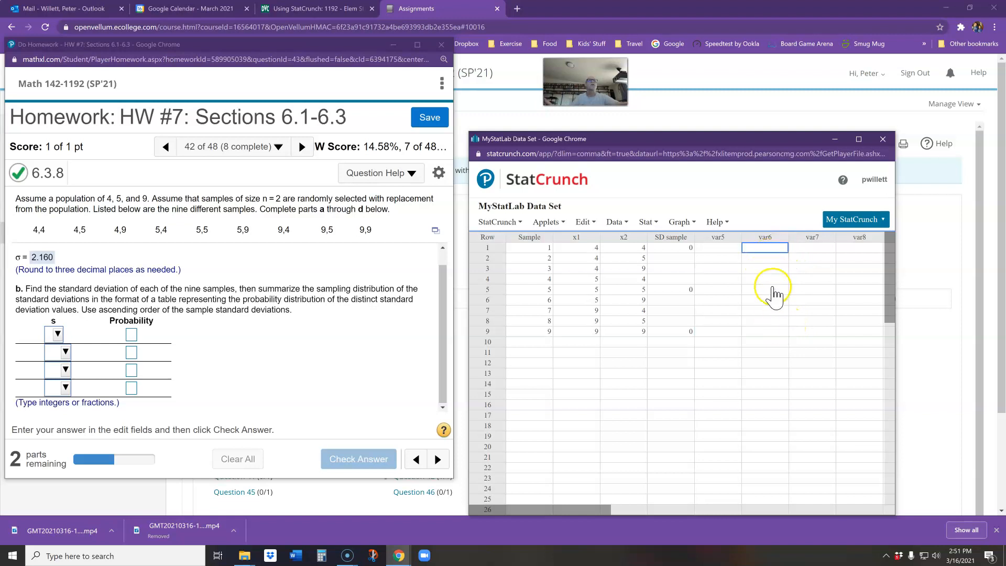
text(4)
key(Return)
text(5)
key(Return)
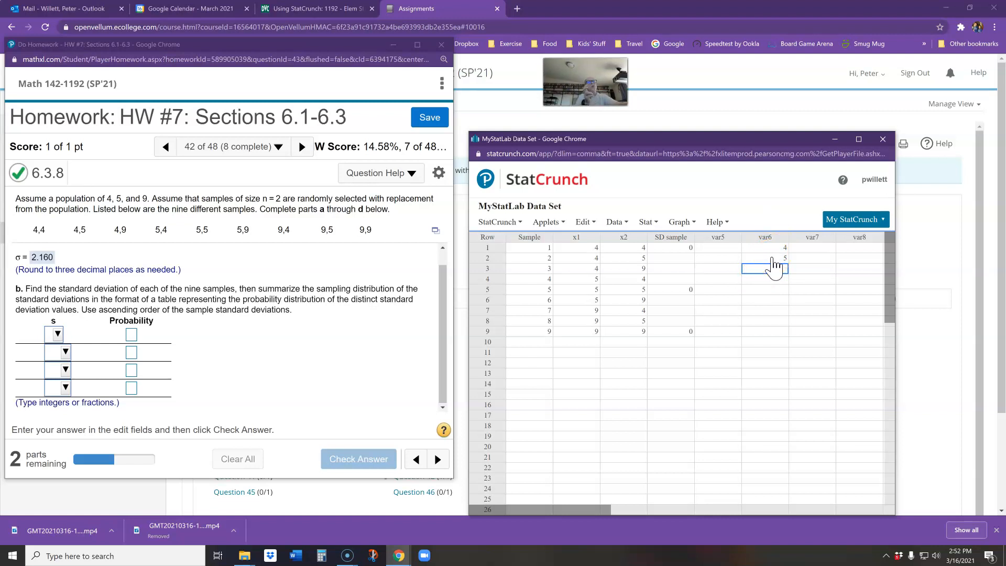
Step: Compute summary statistics for the var6 column with only the standard deviation selected
click(647, 223)
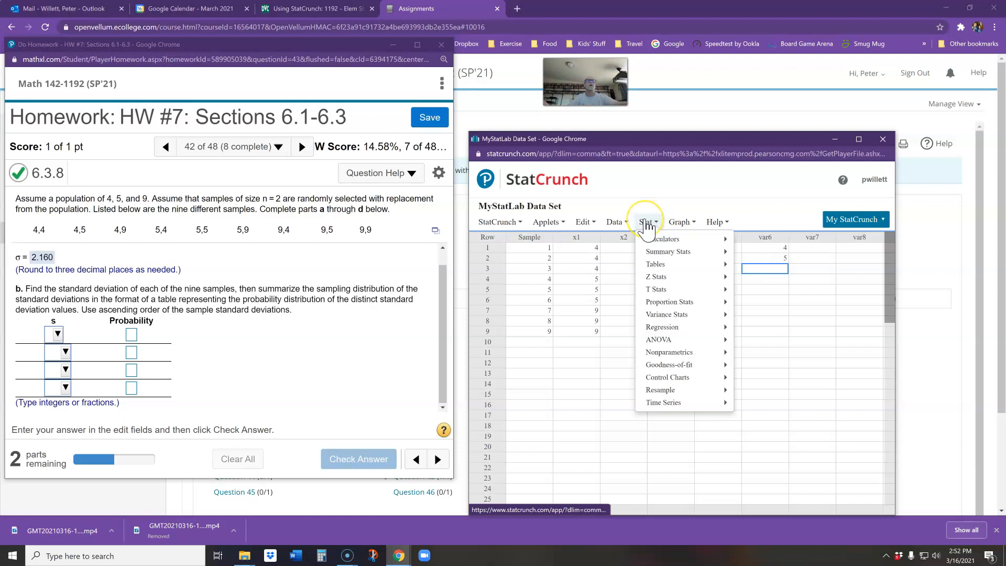
click(654, 240)
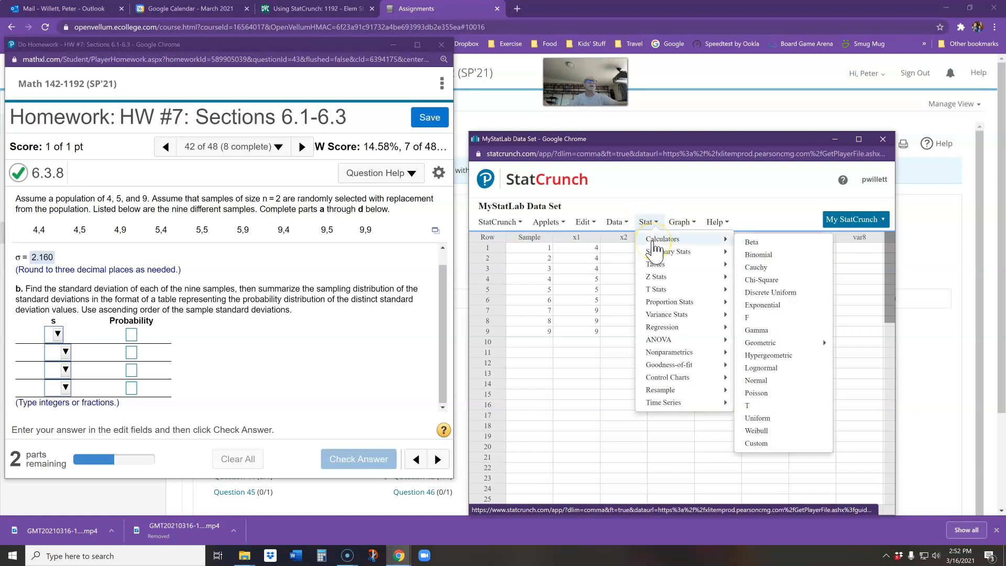
click(743, 246)
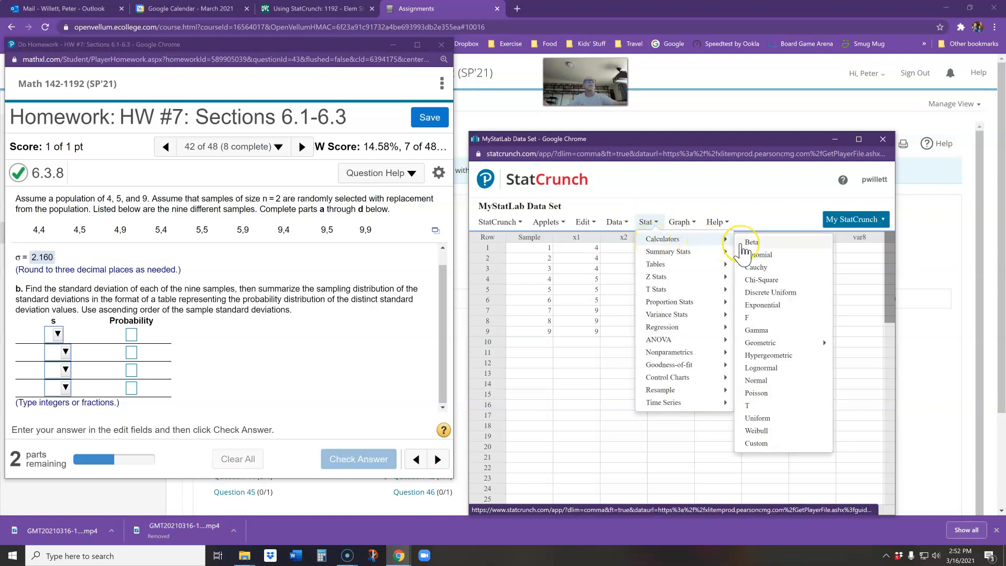
click(668, 251)
click(754, 252)
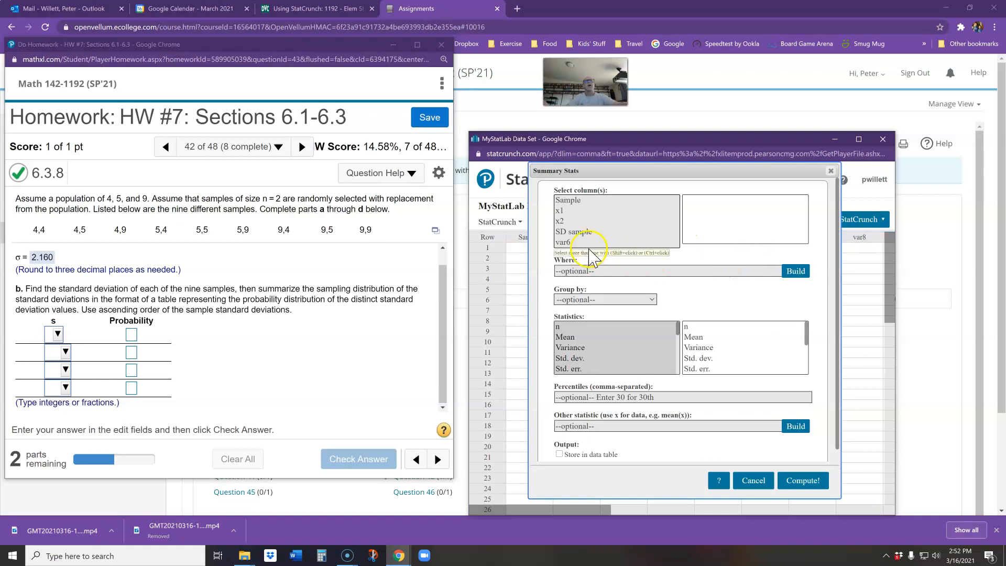
click(571, 242)
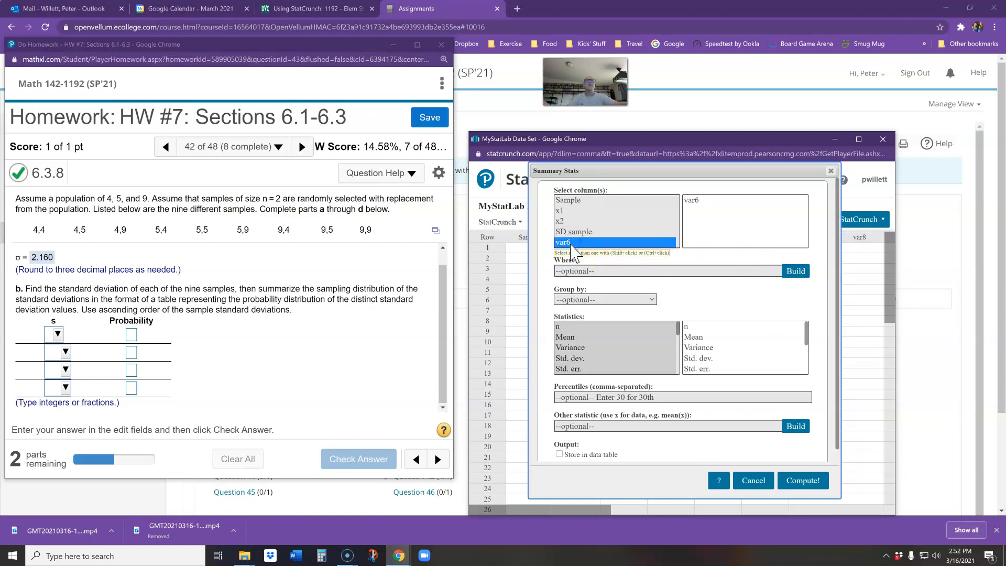
click(574, 358)
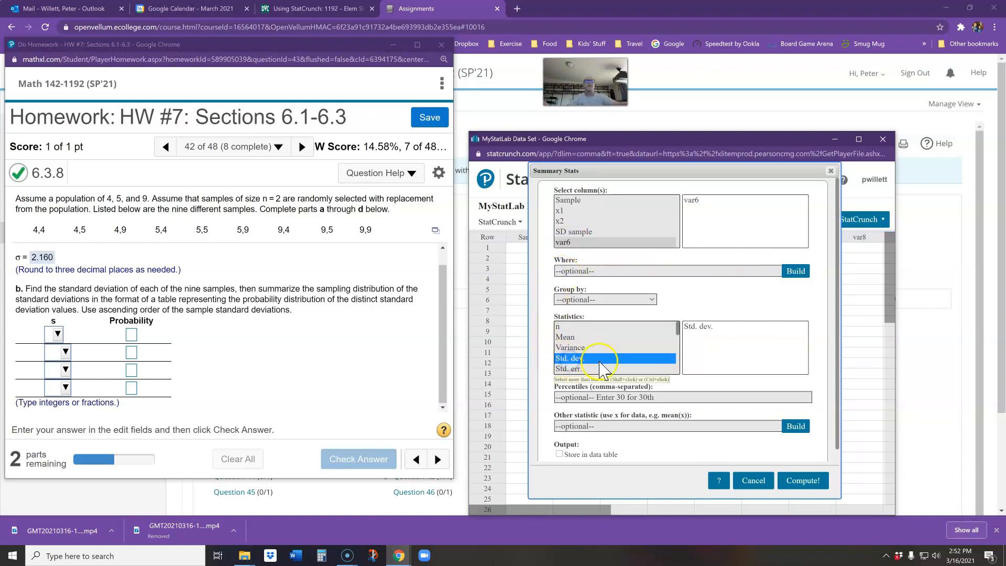
click(801, 480)
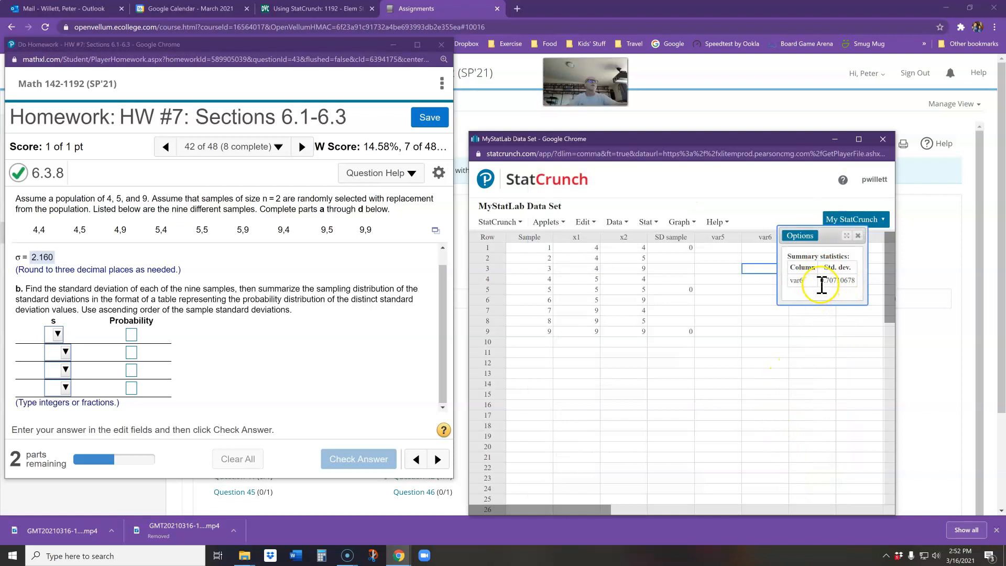
Step: Copy 0.7071 from the summary statistics result into the SD sample cell for sample 2
drag(823, 280, 838, 278)
key(ctrl+c)
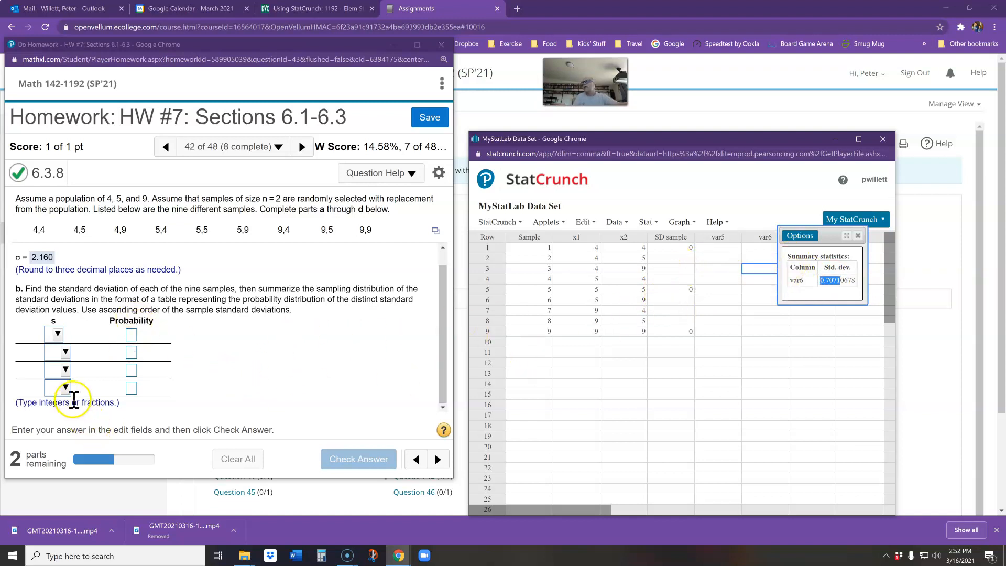
click(673, 257)
key(ctrl+v)
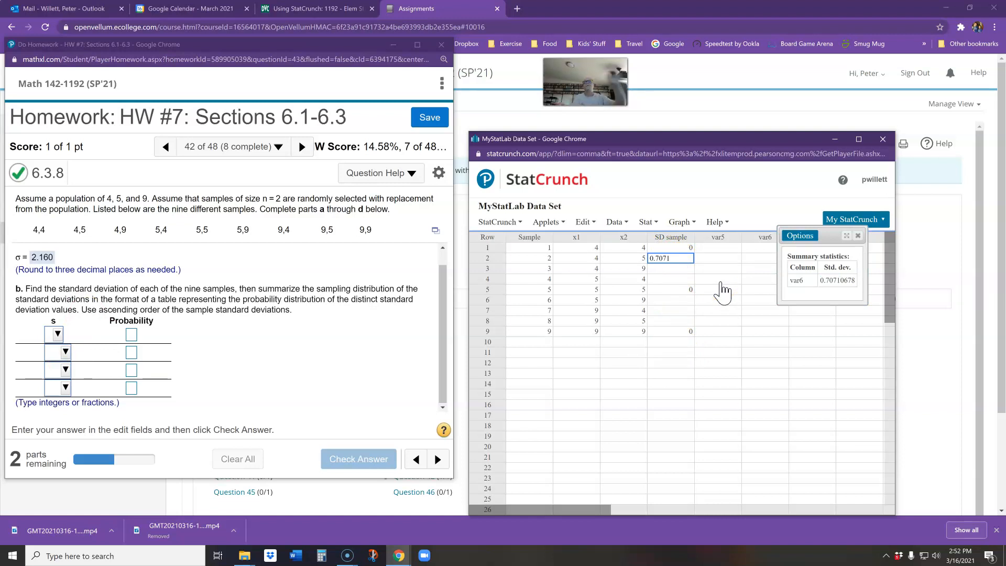
click(673, 258)
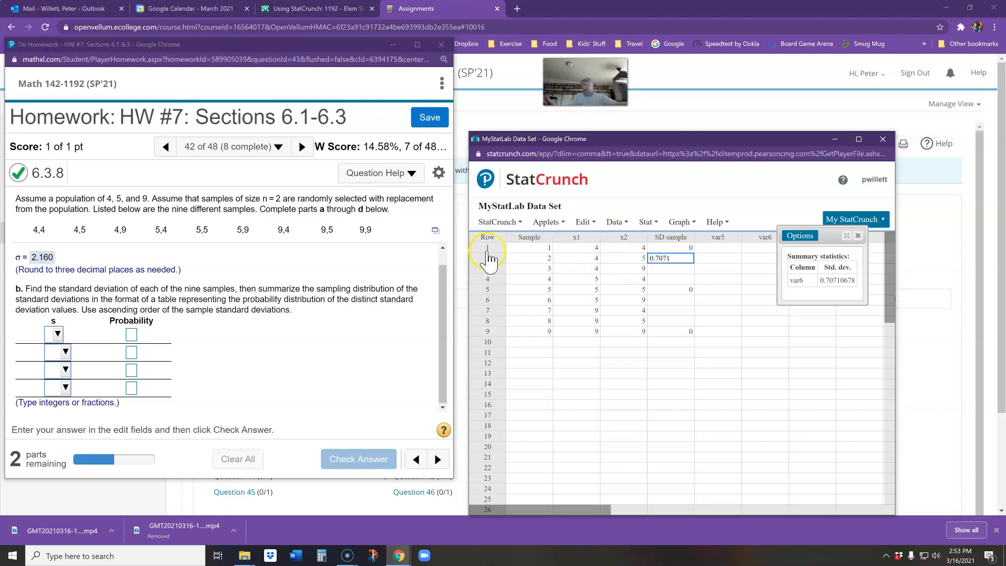
Step: Copy sample 2's SD value, 0.7071, into the SD sample cell for sample 4 and close the summary statistics result
drag(667, 256, 645, 258)
click(681, 252)
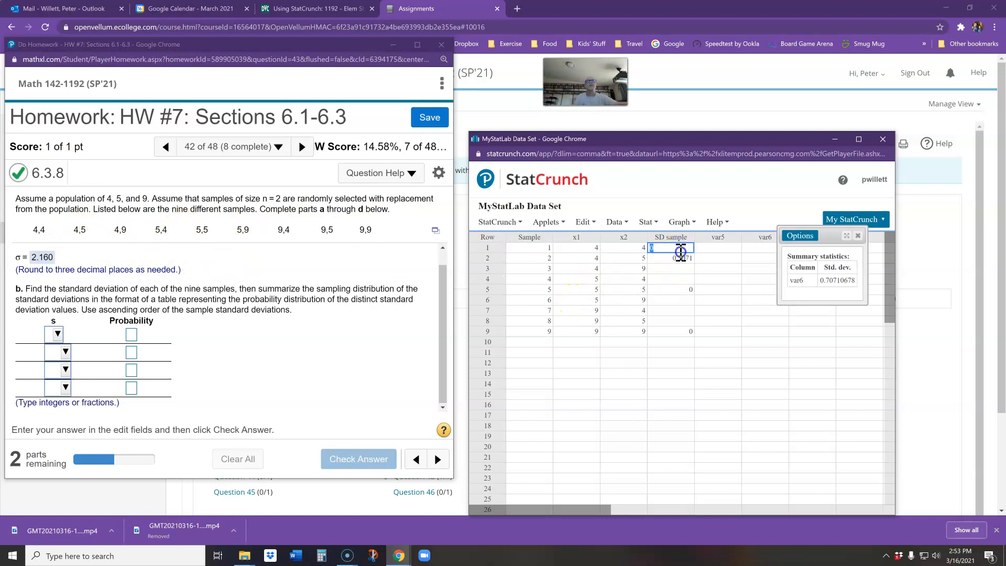
click(686, 259)
key(ctrl+c)
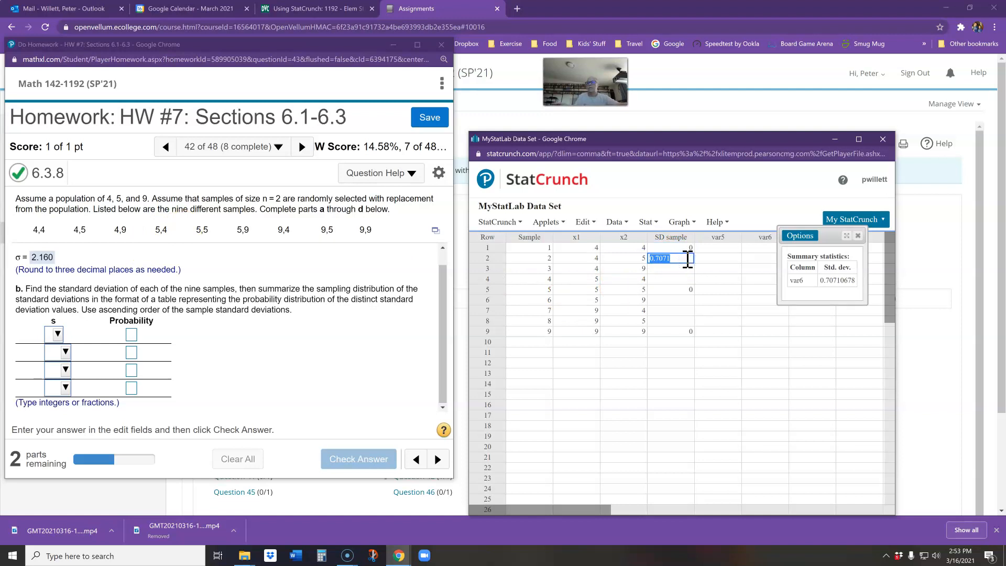
click(672, 278)
key(ctrl+v)
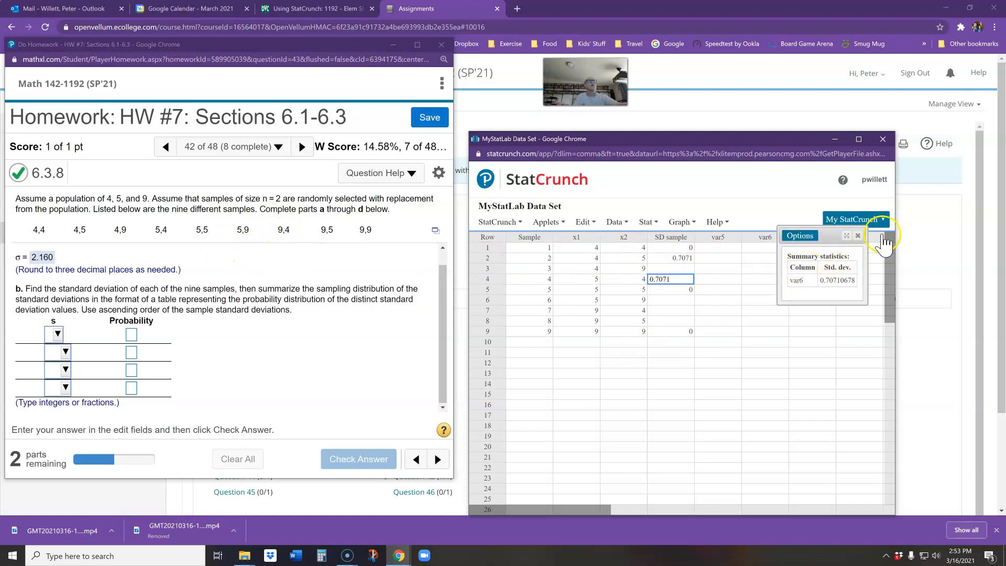
click(858, 236)
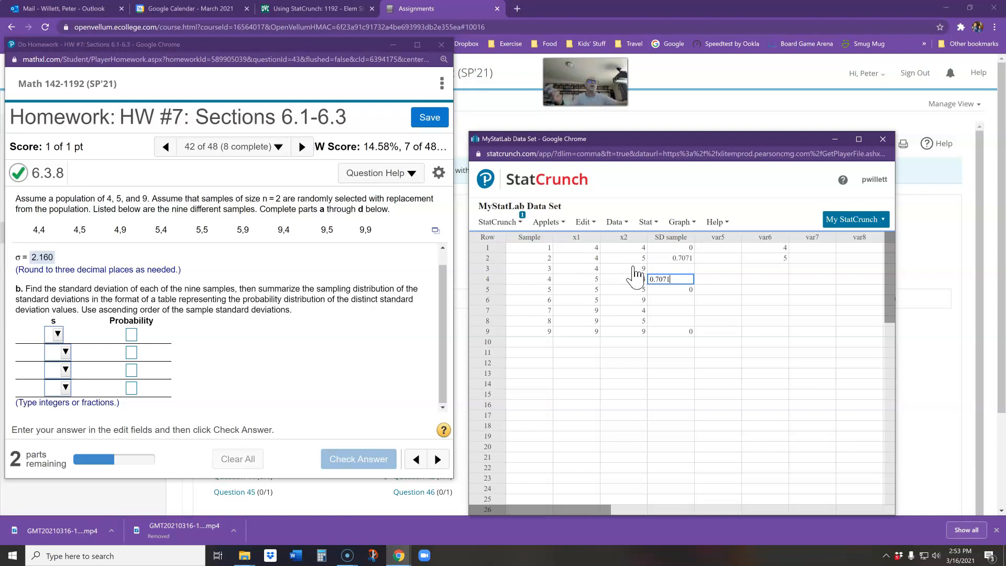
Step: Change the second var6 value to 9 and compute the column's standard deviation with Summary Stats
click(785, 258)
text(9)
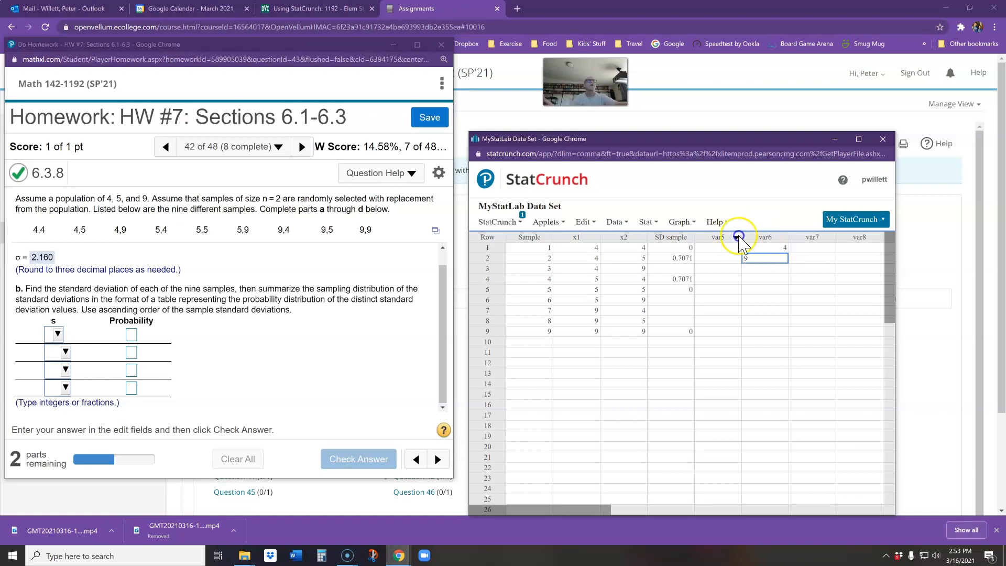
click(638, 225)
mouse_move(652, 253)
click(788, 250)
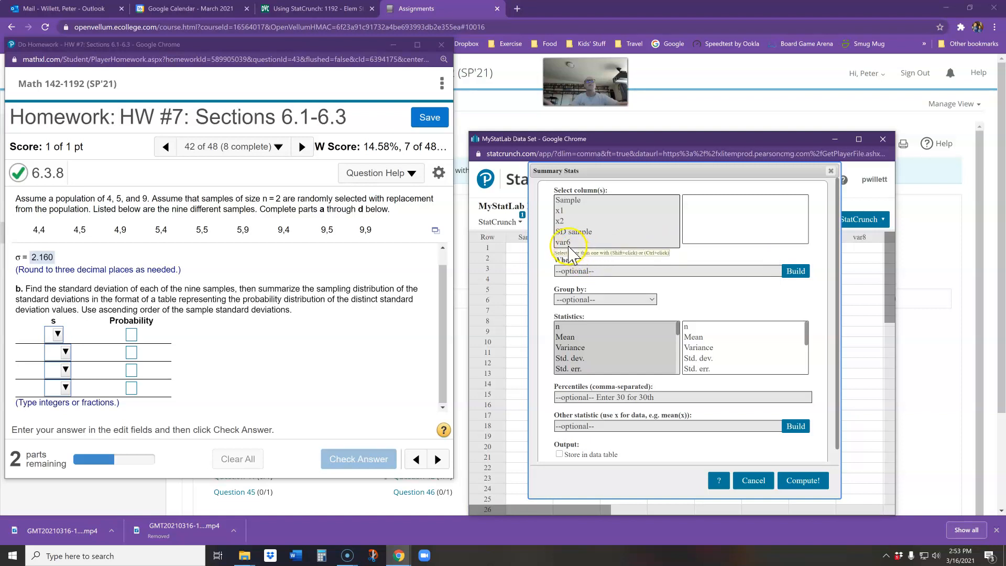
click(565, 242)
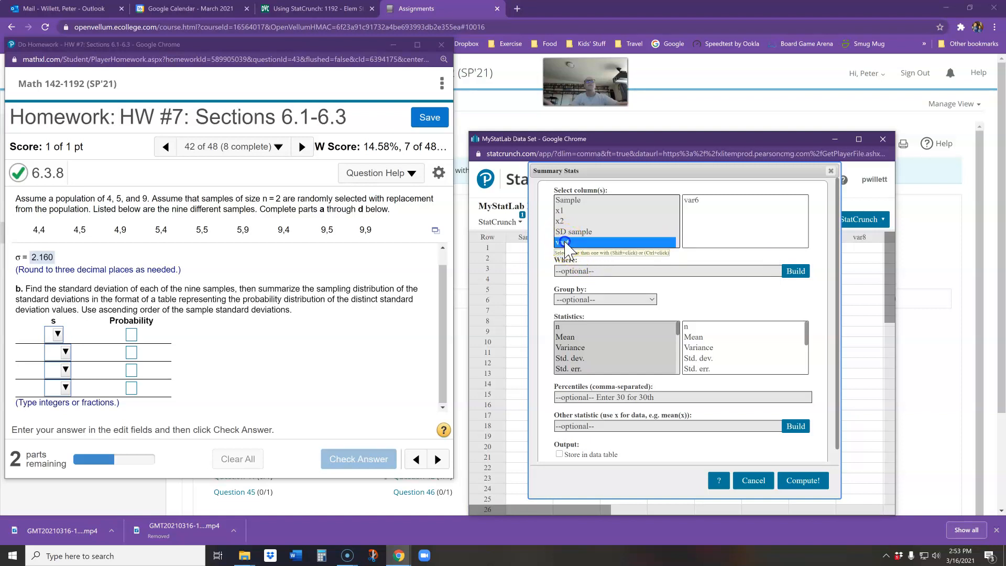
click(571, 359)
click(797, 481)
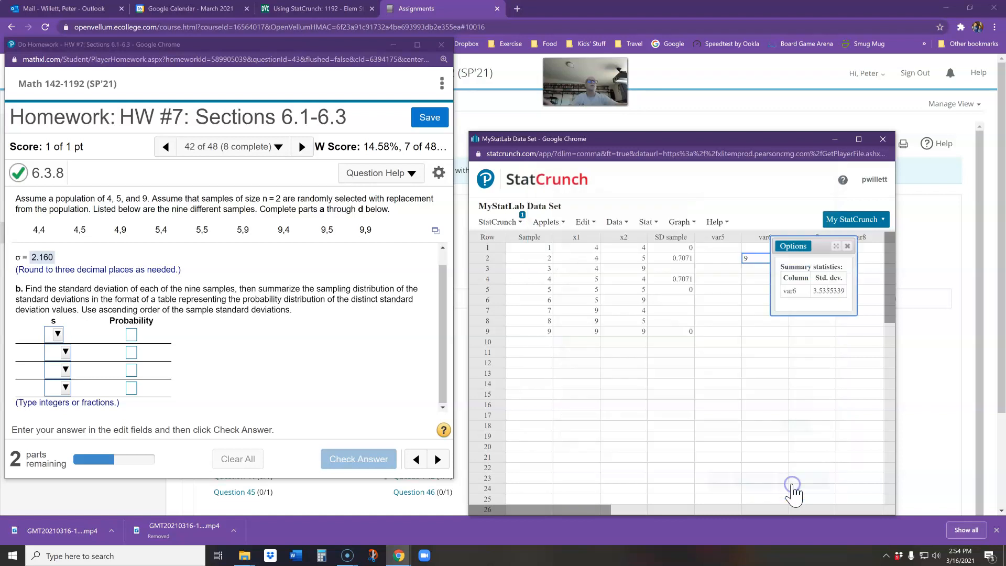
Step: Copy 3.5355 from the result into the SD sample cells for samples 3 and 7, and close the result
drag(813, 289, 828, 292)
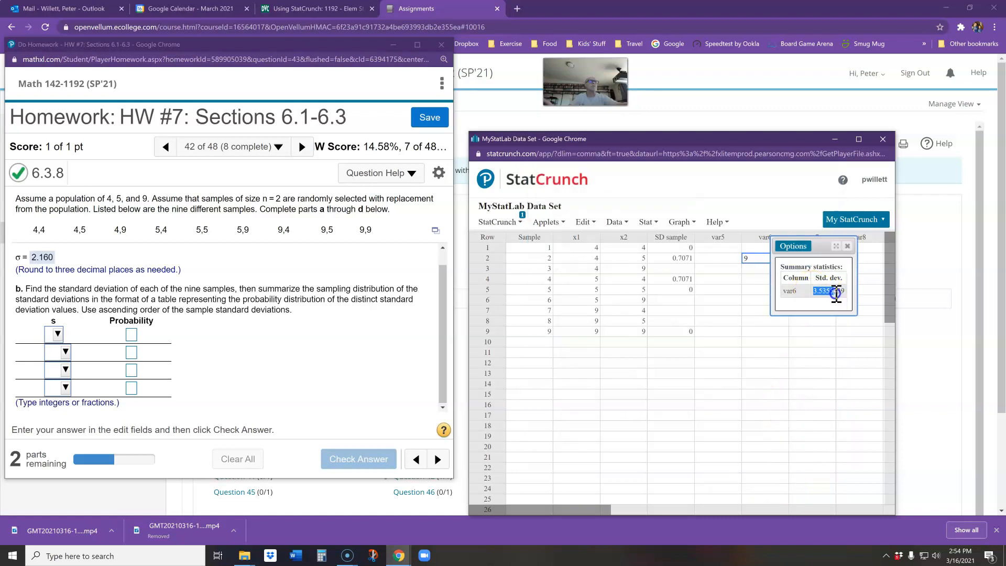
click(686, 268)
text(3.5355)
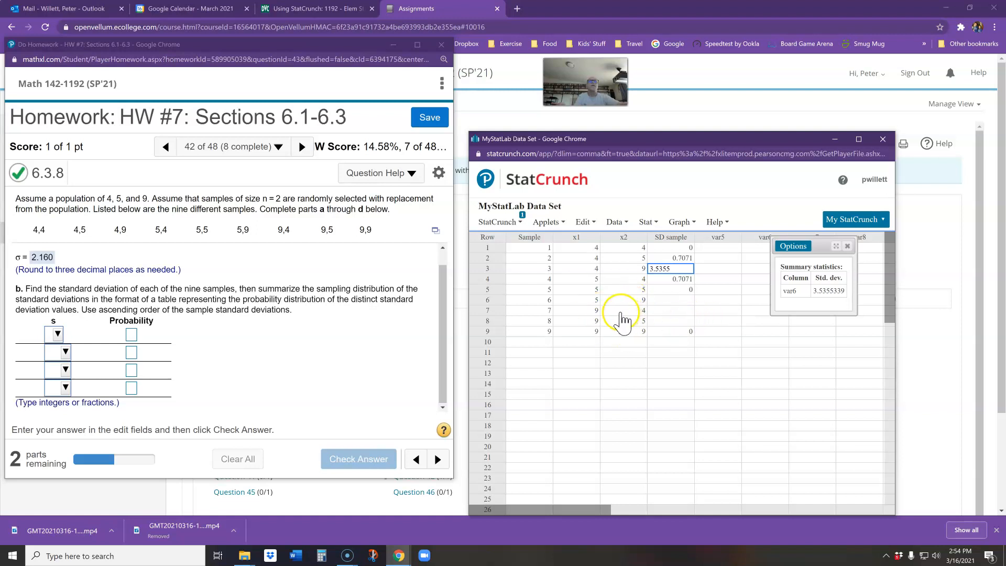
click(663, 310)
text(3.5355)
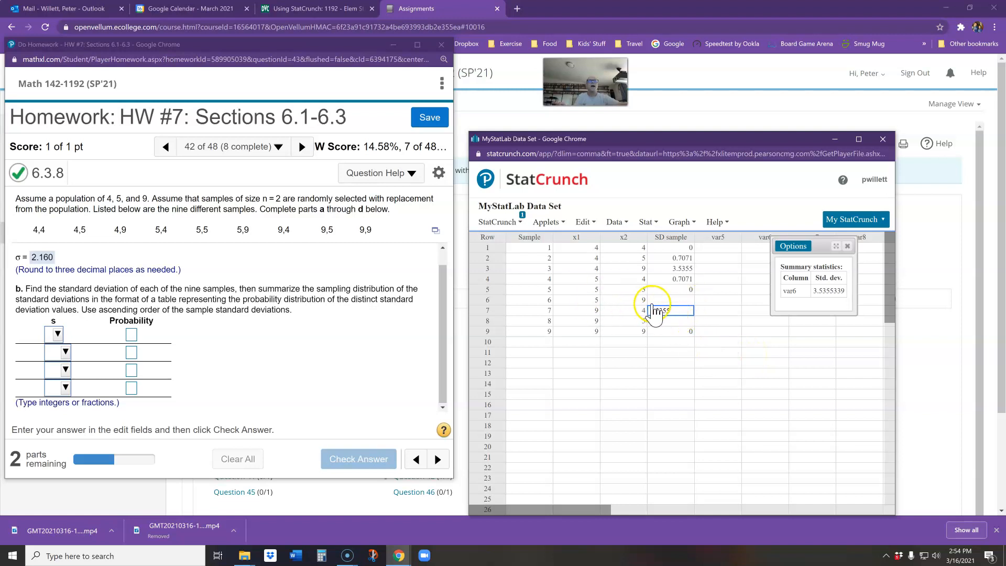
click(847, 247)
Step: Change the first var6 value to 5 and compute the column's standard deviation with Summary Stats
click(782, 248)
text(5)
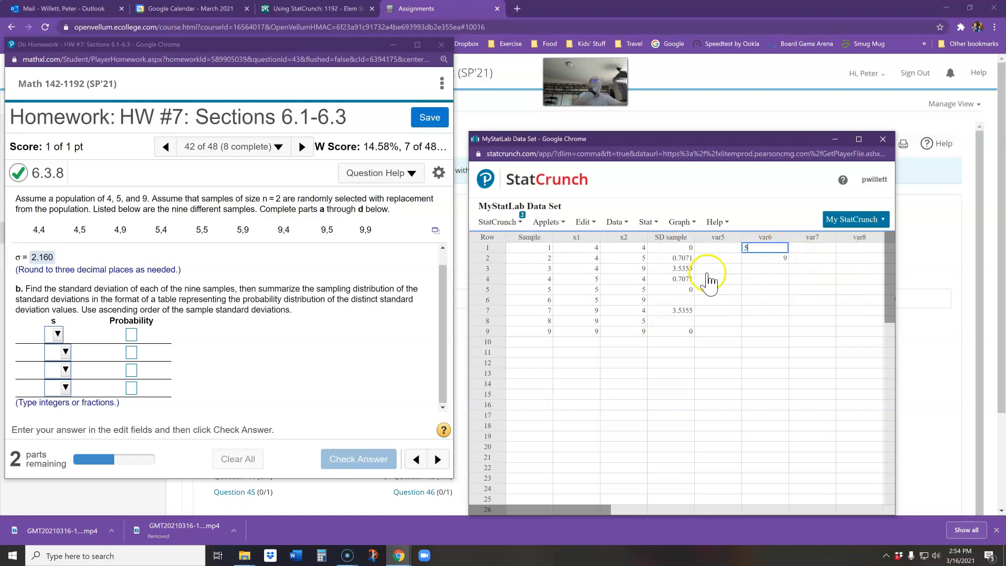
click(649, 222)
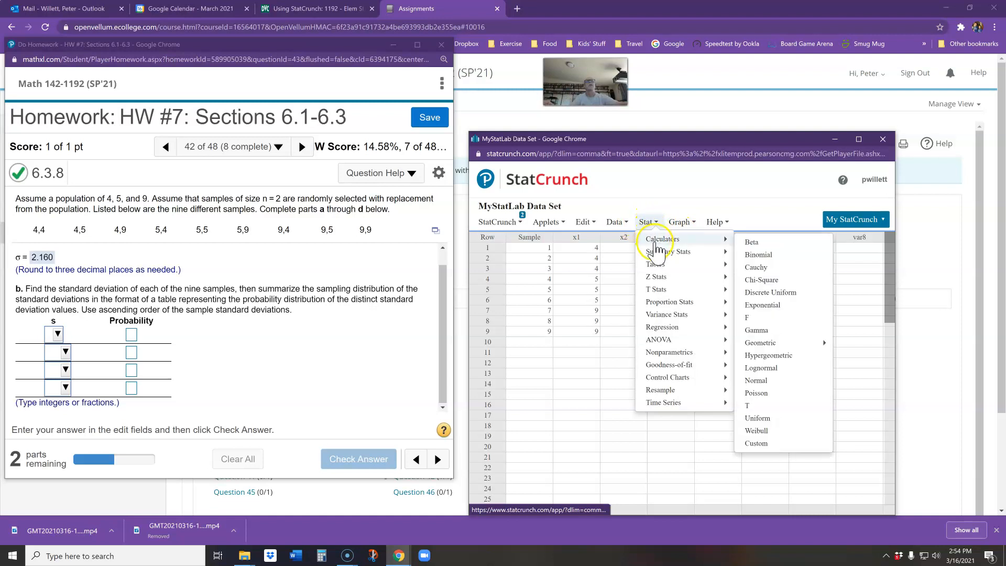
mouse_move(667, 251)
click(759, 257)
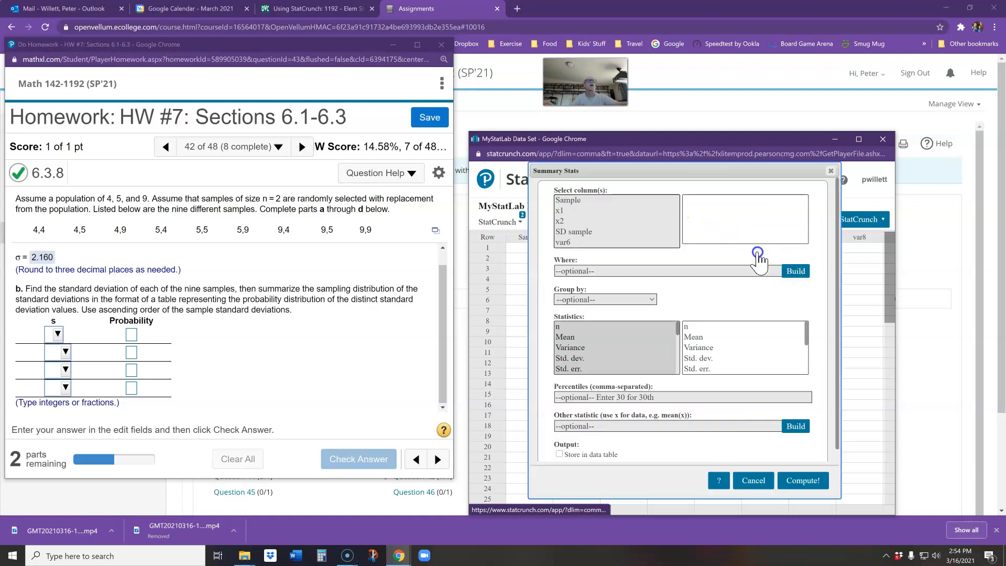
click(570, 243)
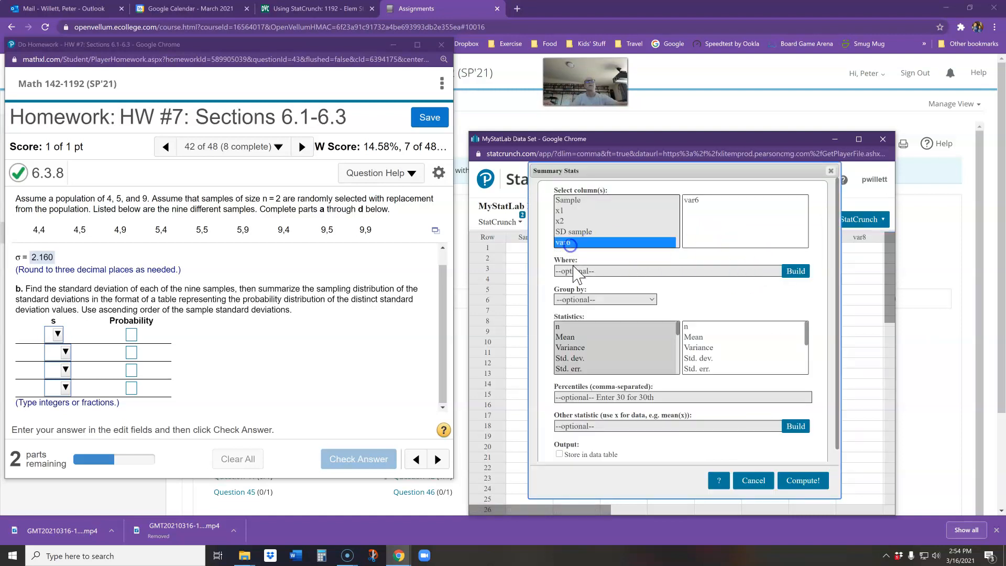
click(570, 357)
click(803, 480)
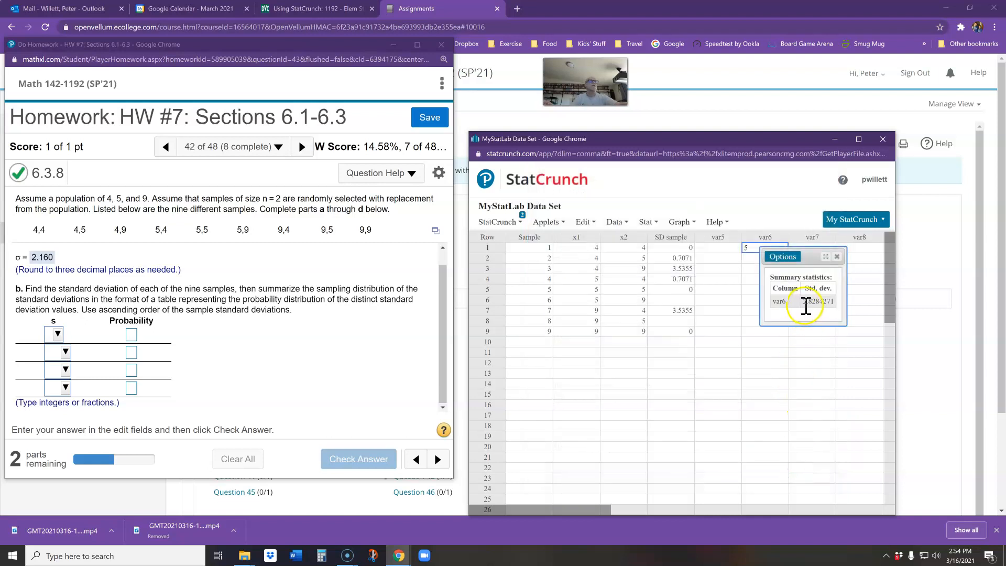
Step: Copy 2.8284 from the result into the SD sample cells for samples 6 and 8, and close the result
drag(803, 304, 819, 304)
click(678, 299)
text(2.8284)
click(681, 321)
text(2.8284)
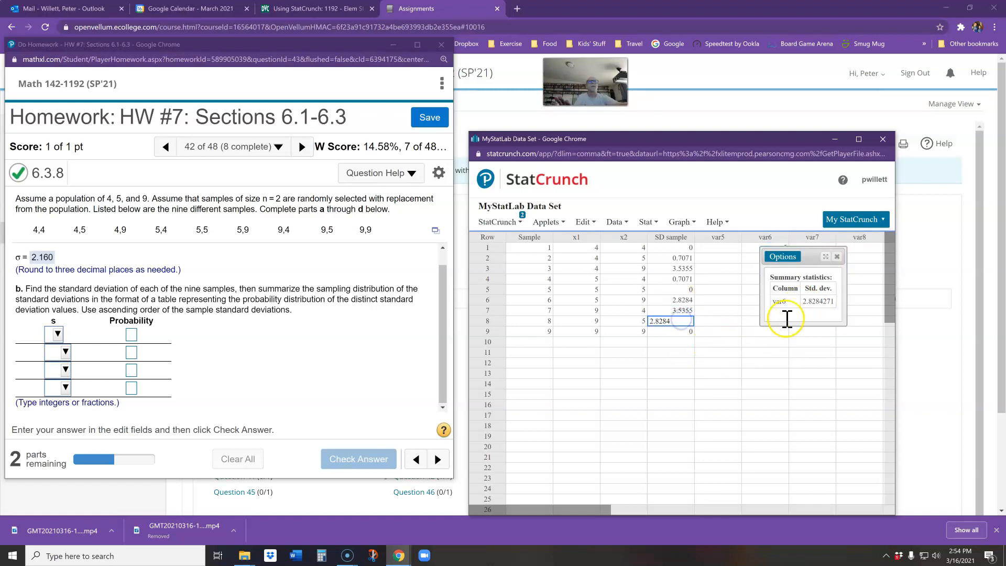
click(837, 256)
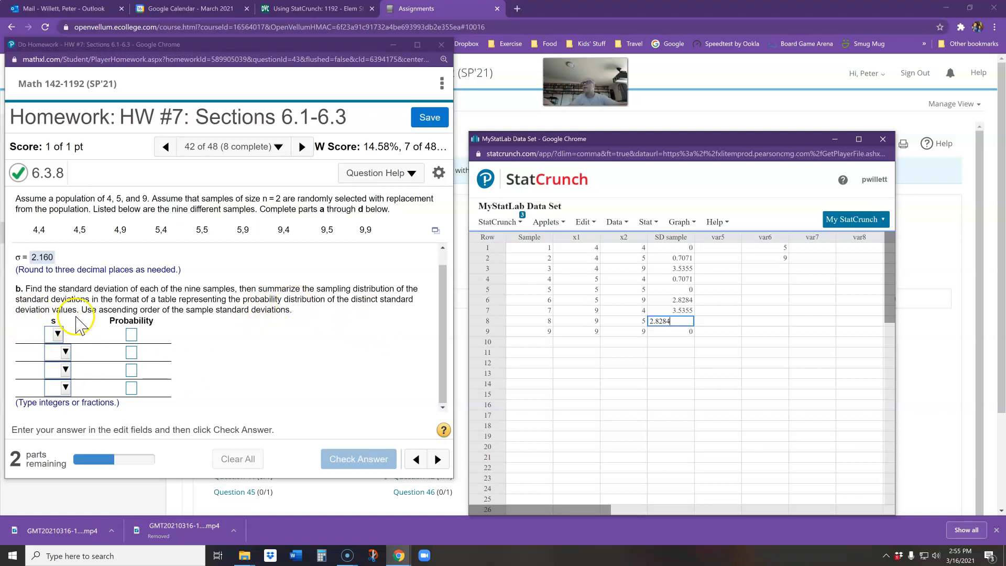
click(704, 279)
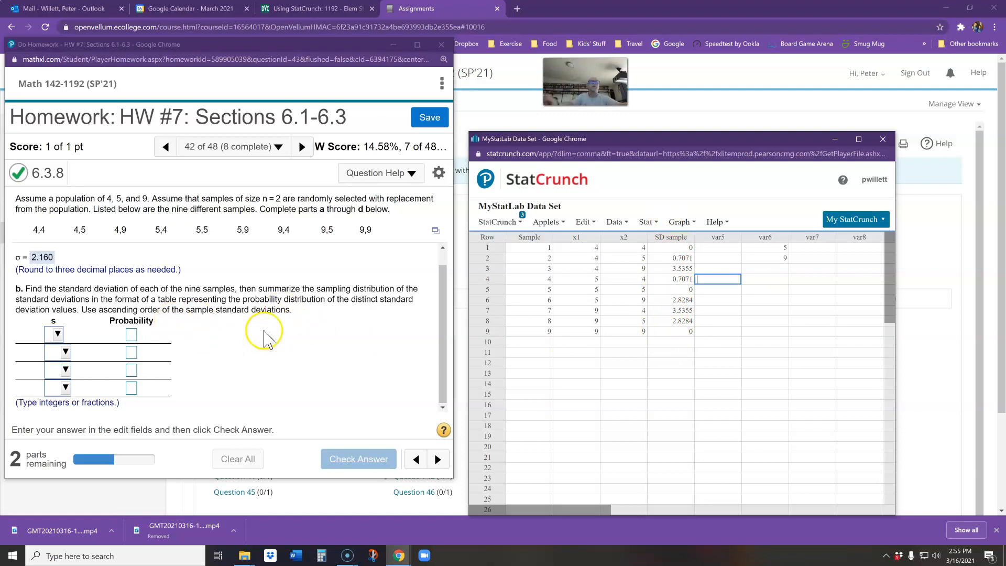
Step: Fill the first row of the part b table with s = 0 and probability 3/9
click(56, 335)
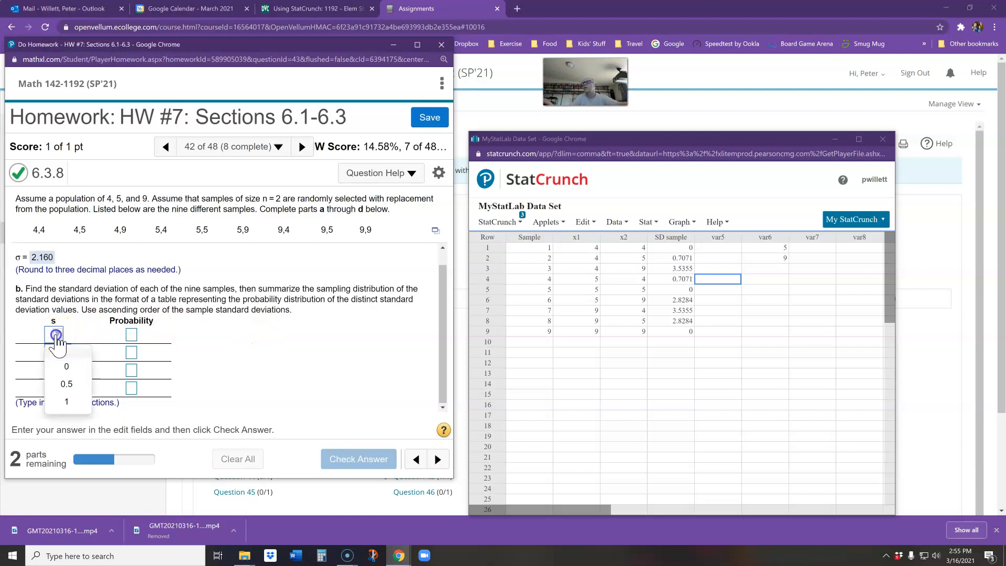
click(65, 366)
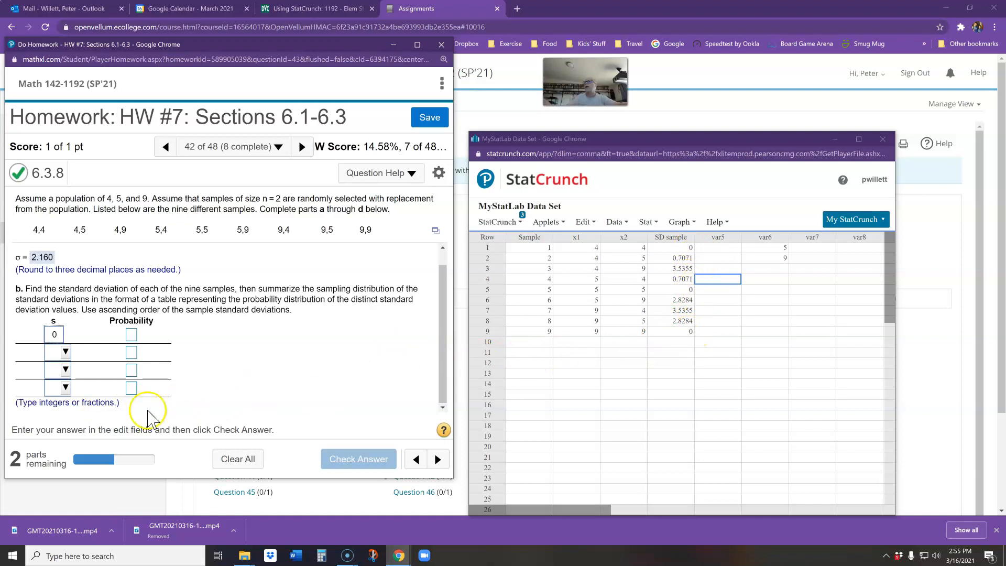
click(132, 336)
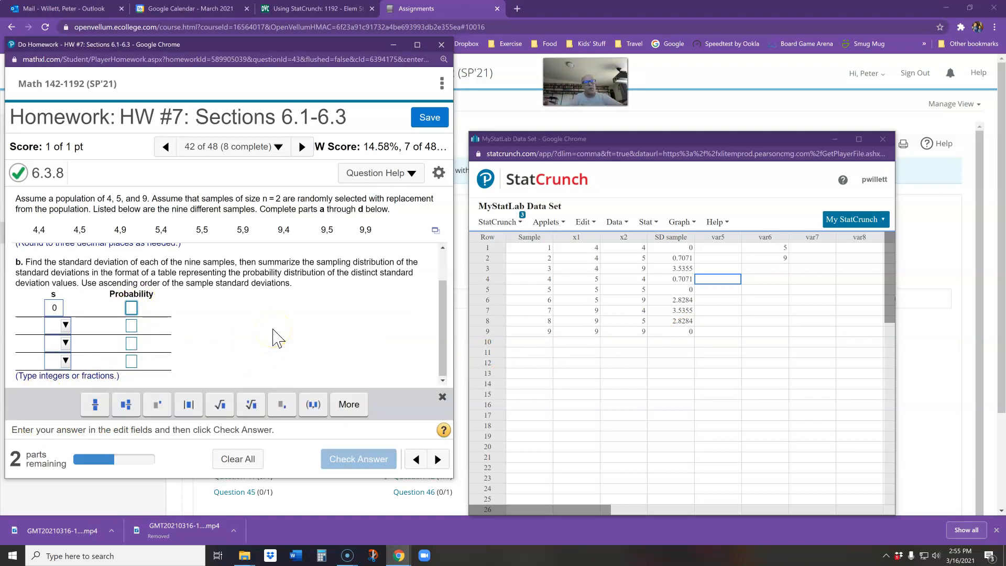
text(3/9)
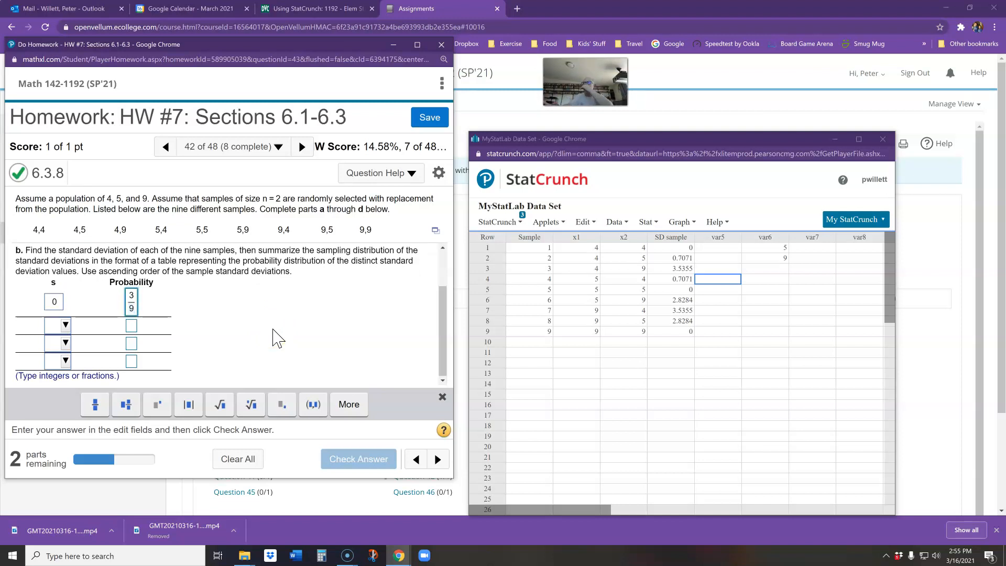
key(Tab)
click(229, 348)
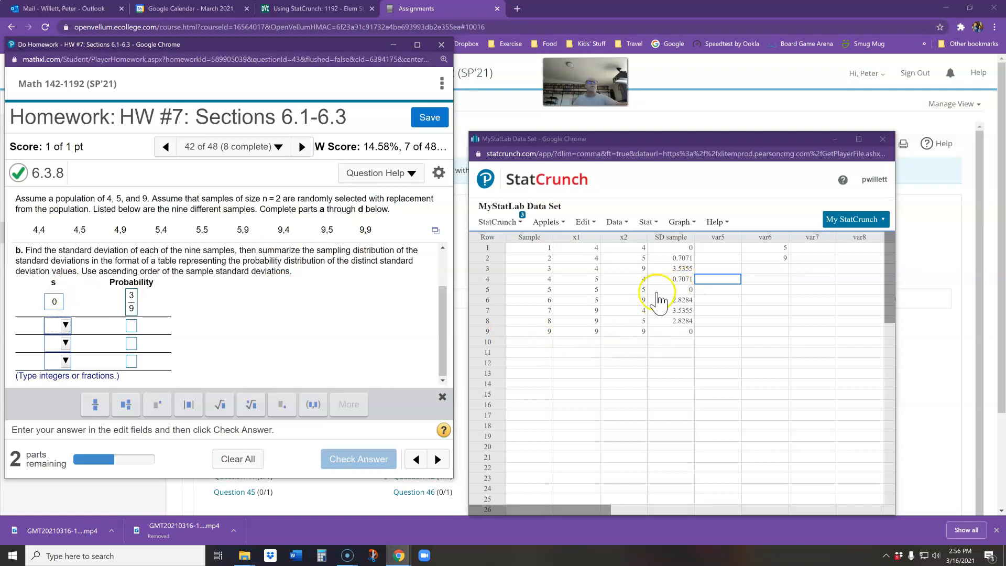
Step: Fill the second row of the part b table with s = 0.707 and probability 1/9
click(65, 325)
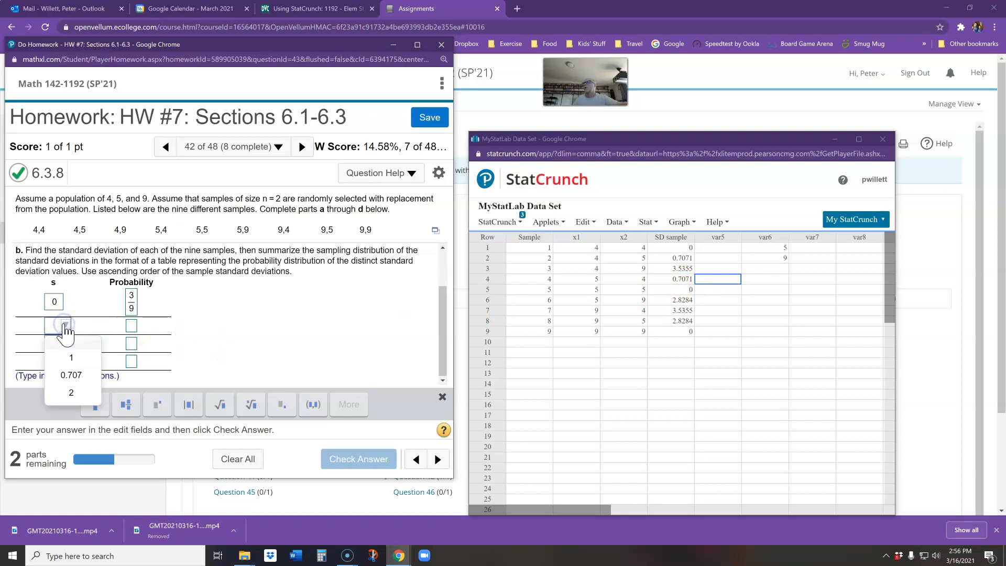
click(73, 375)
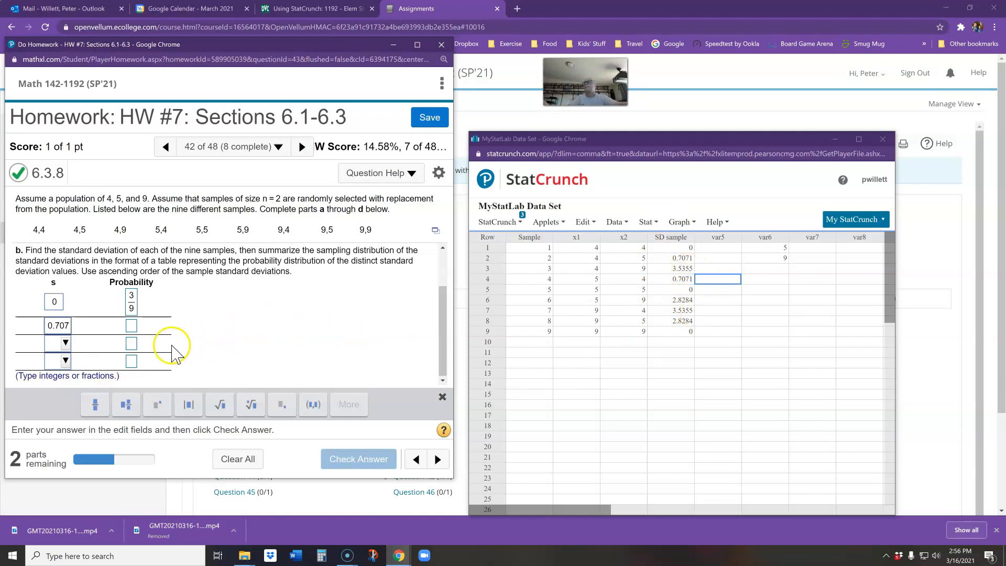
click(132, 326)
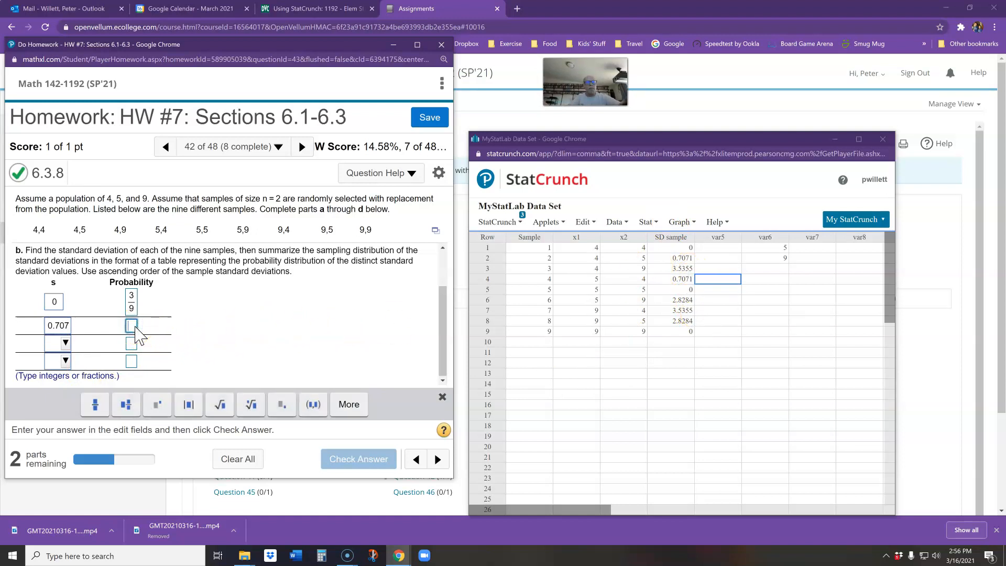
text(1/9)
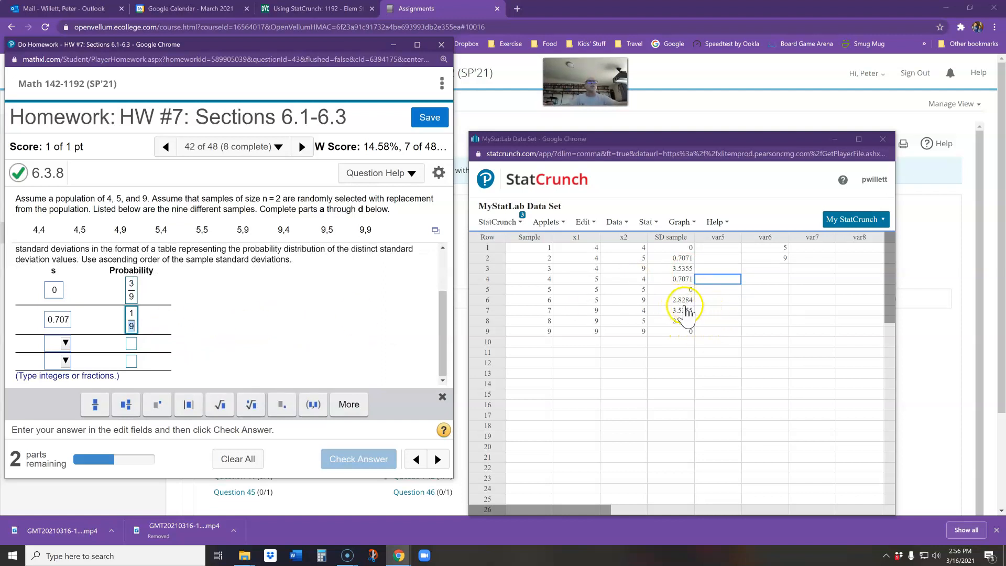
Step: Fill the third row of the part b table with s = 2.828 and probability 2/9
click(62, 345)
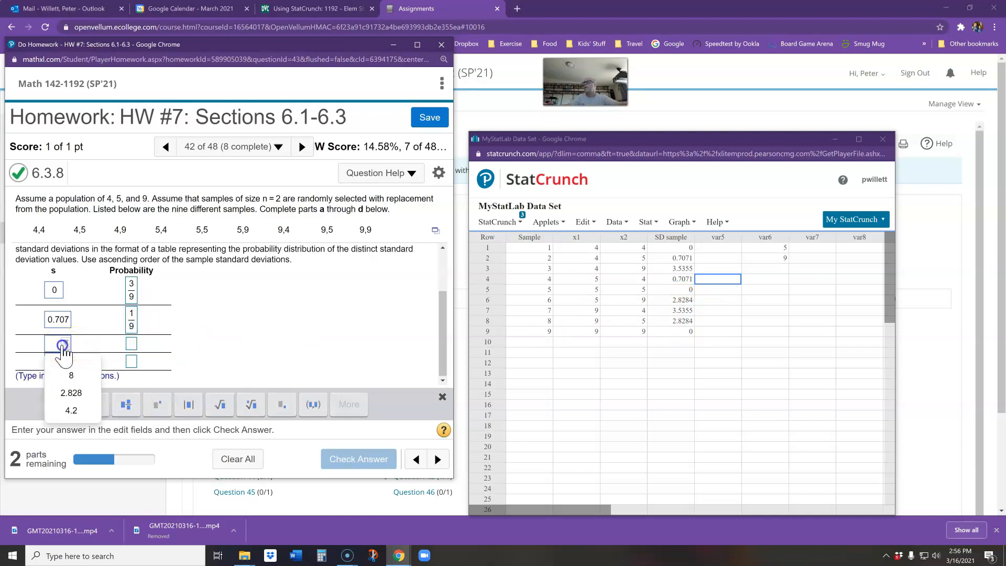
click(70, 394)
click(70, 393)
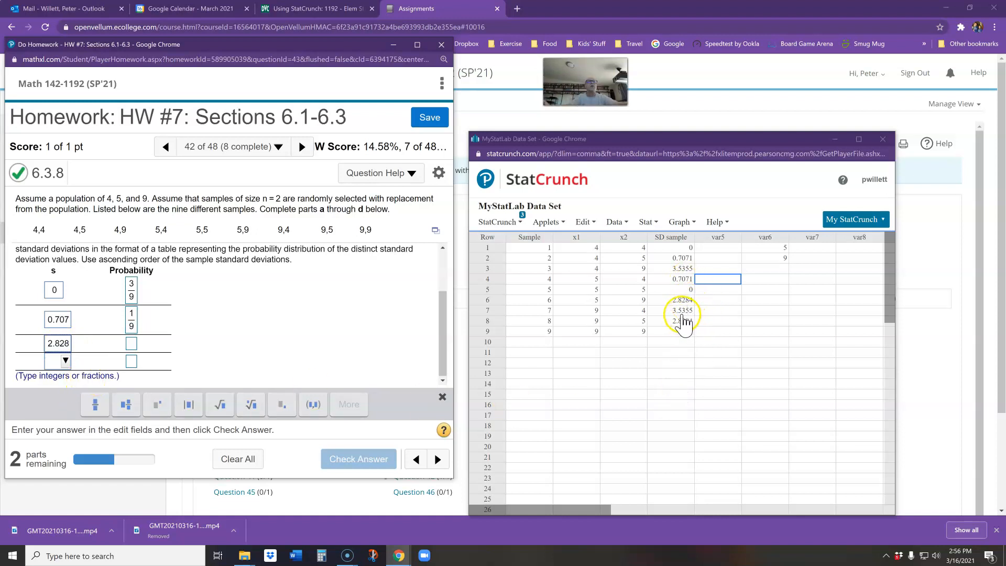
click(132, 344)
text(2)
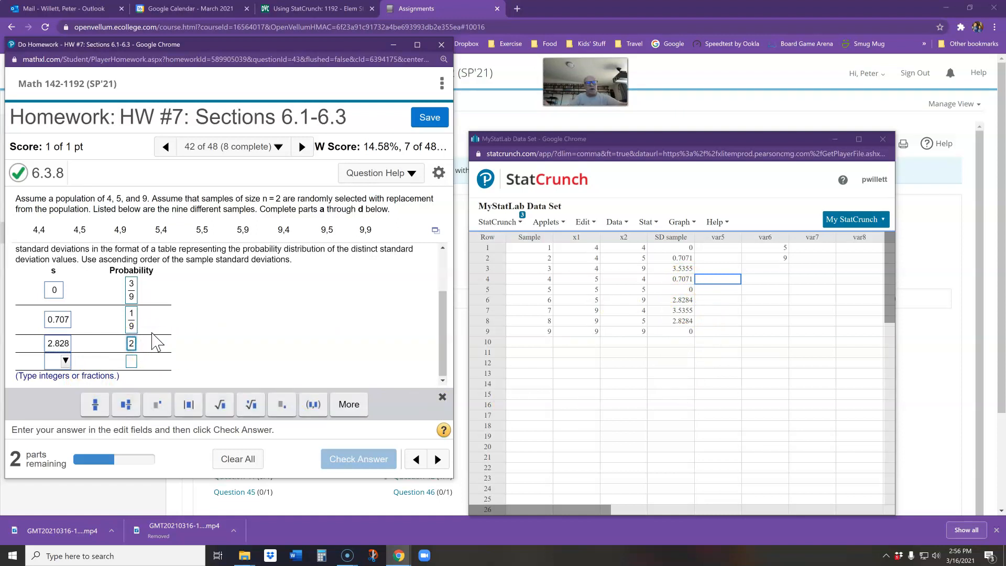
text(/9)
click(156, 329)
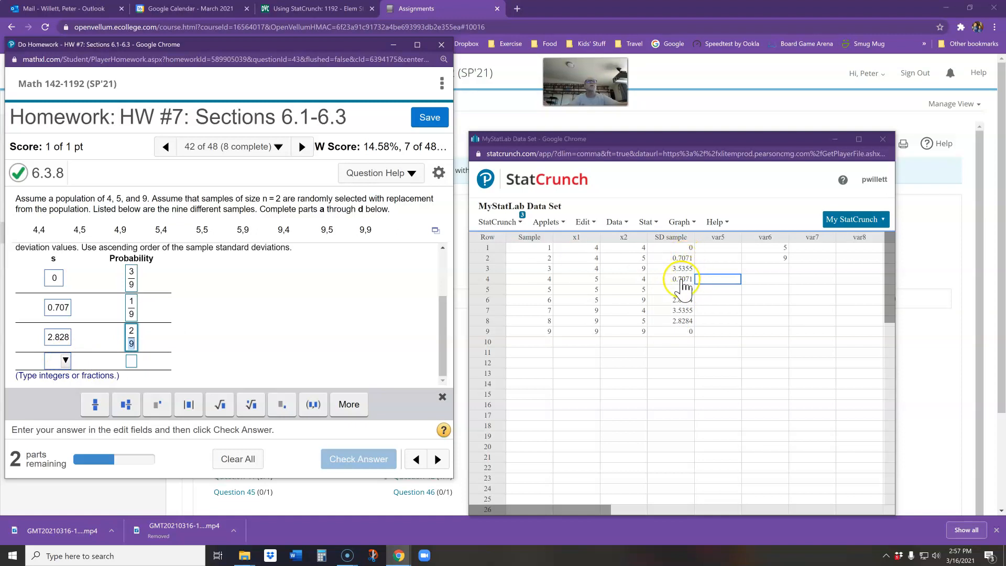
Step: Correct the probability for s = 0.707 to 2/9 and fill the last row with s = 3.536 and probability 2/9
double_click(128, 306)
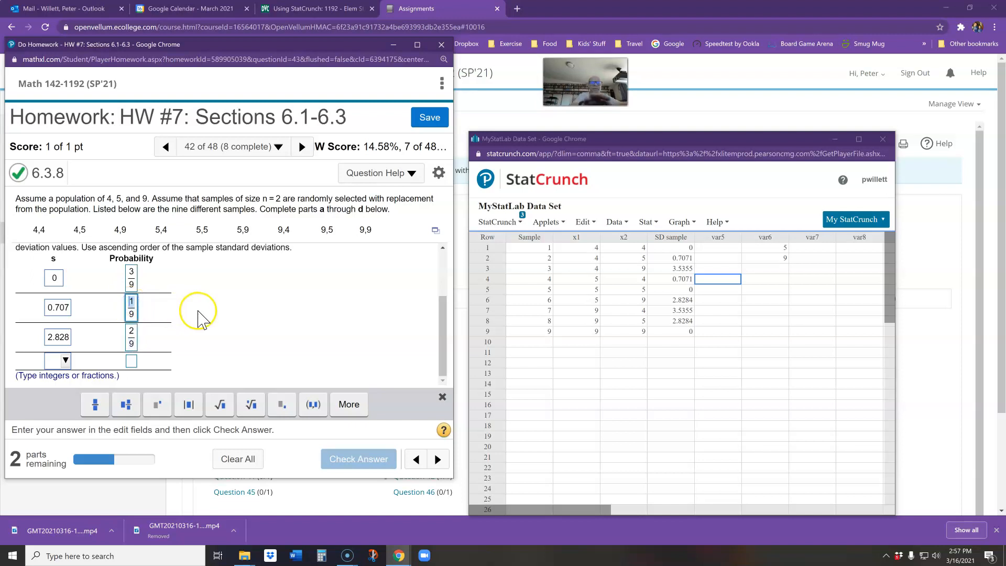
text(2)
click(132, 362)
text(2/9)
click(64, 354)
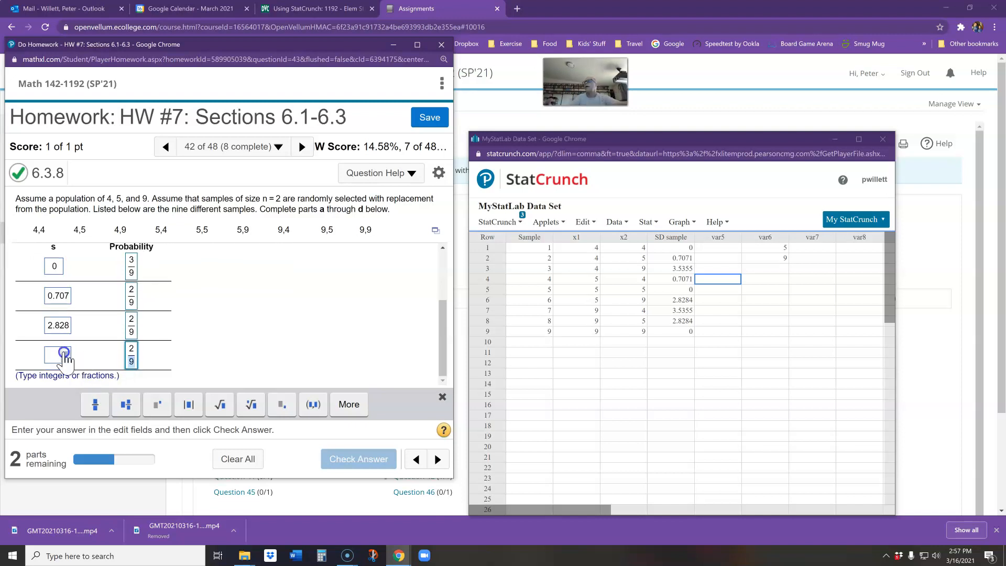
text(3)
click(78, 404)
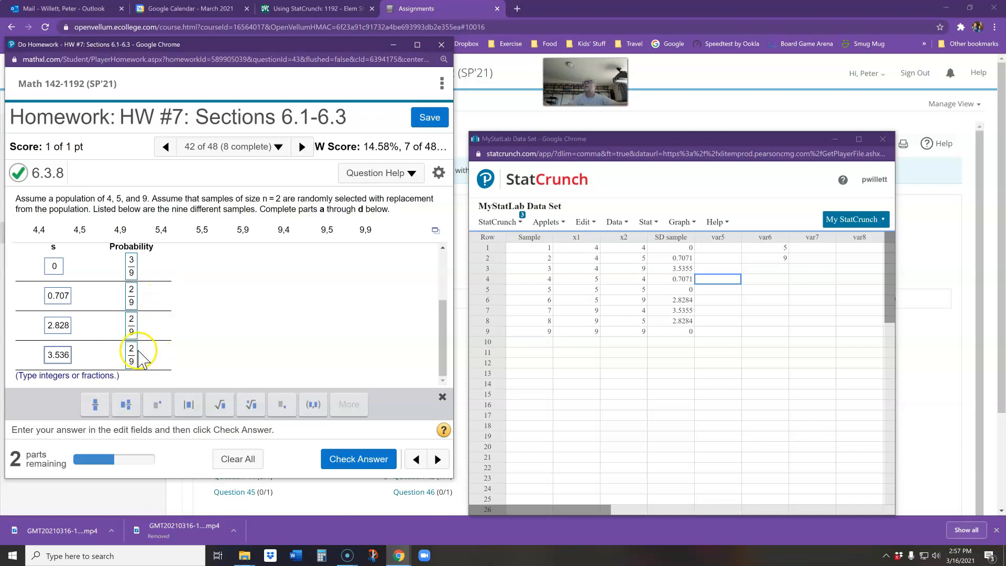
Step: Check the completed part b table and dismiss the feedback
click(343, 460)
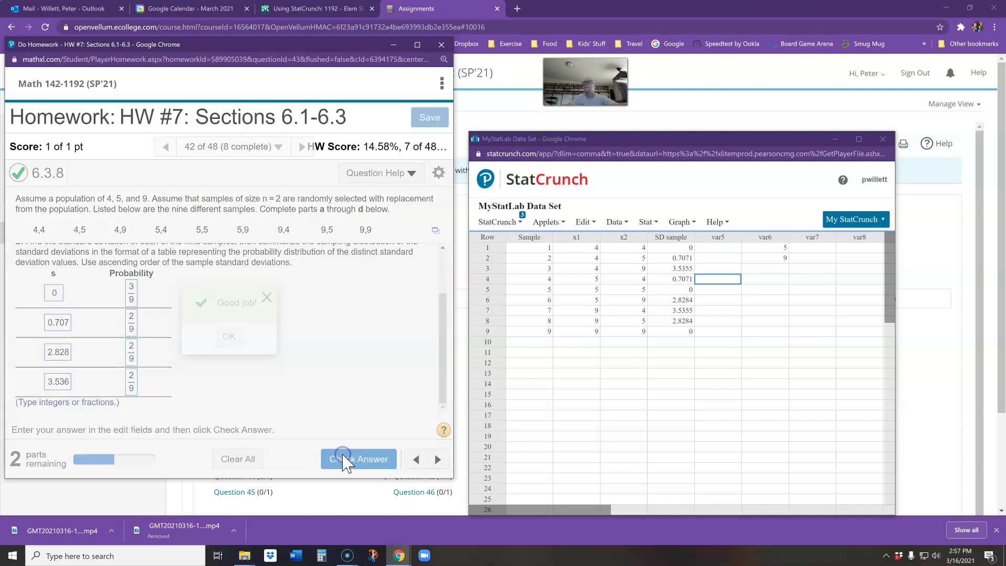
click(232, 337)
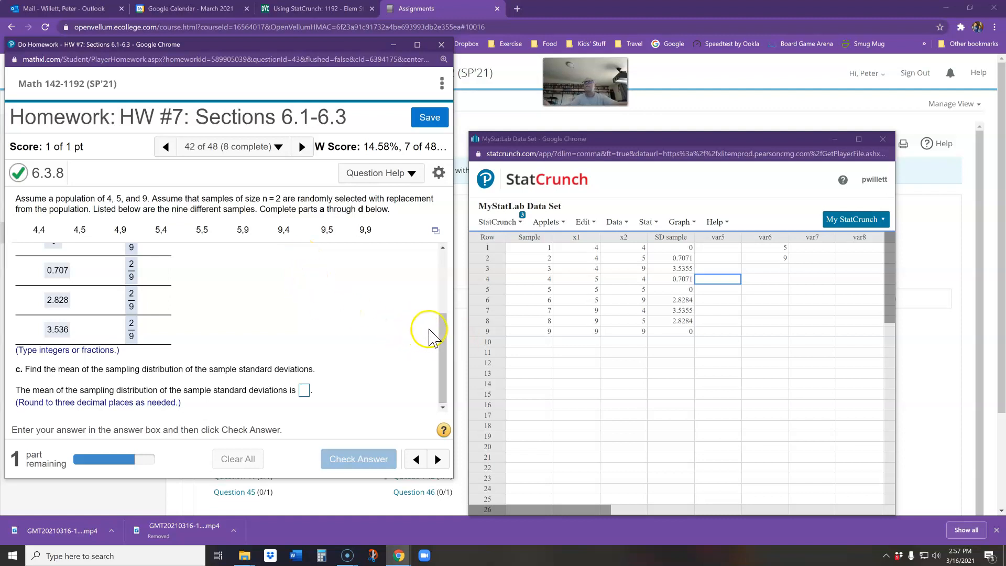
Step: Clear the two old var6 values and enter 0, 0.707, 2.828 and 3.536 in rows 1 to 4 of var5
drag(443, 329, 443, 317)
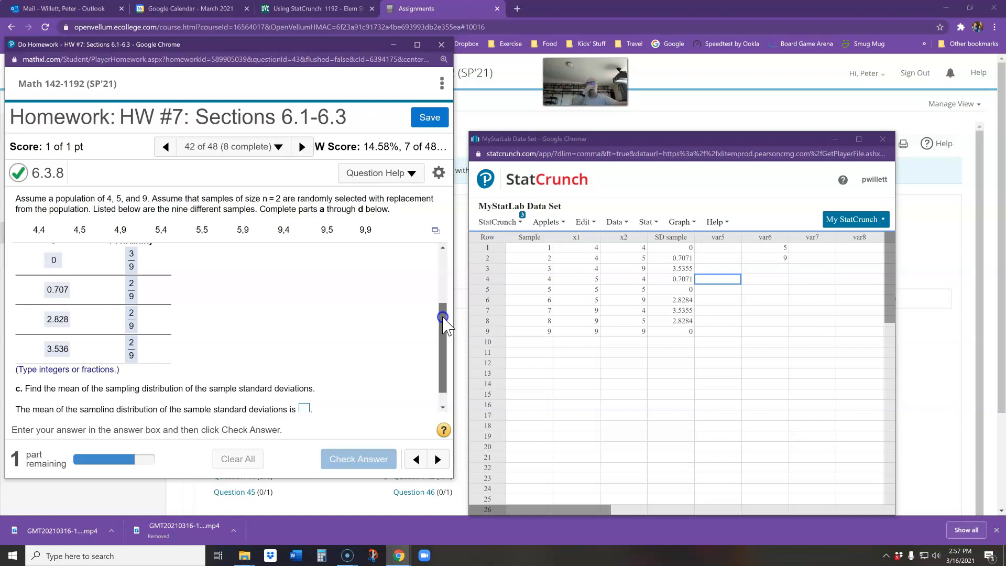
drag(443, 317, 442, 300)
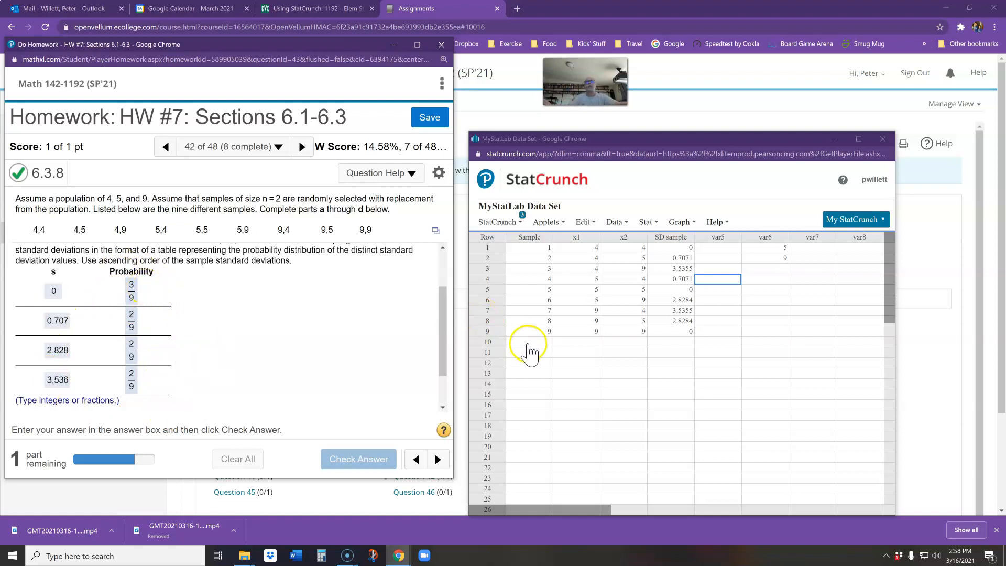
click(783, 246)
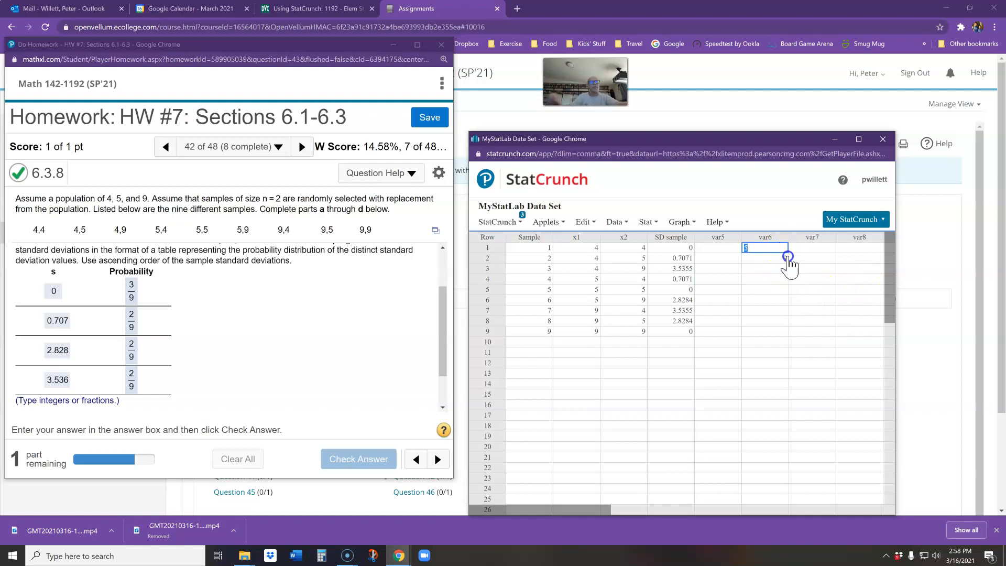
click(784, 258)
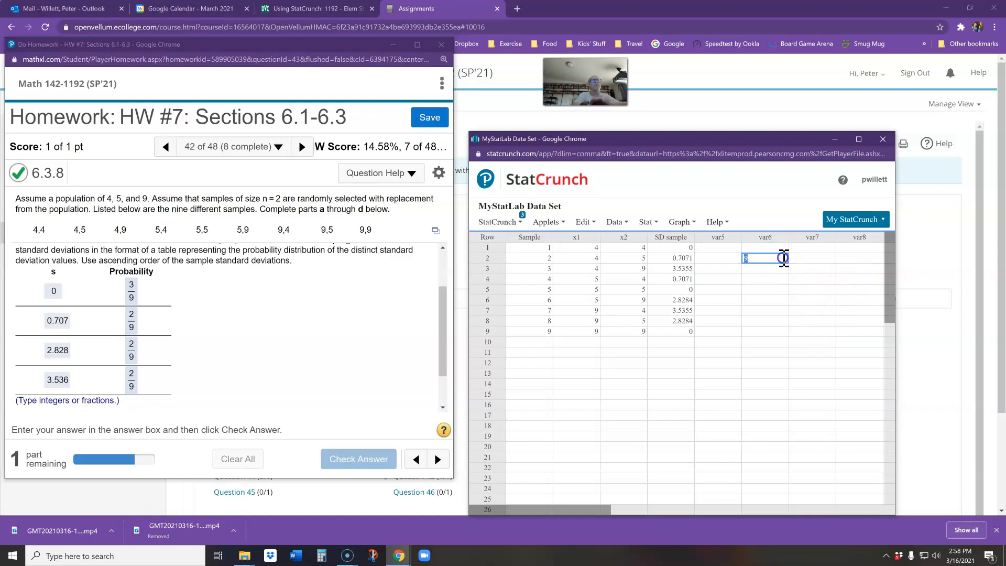
click(731, 246)
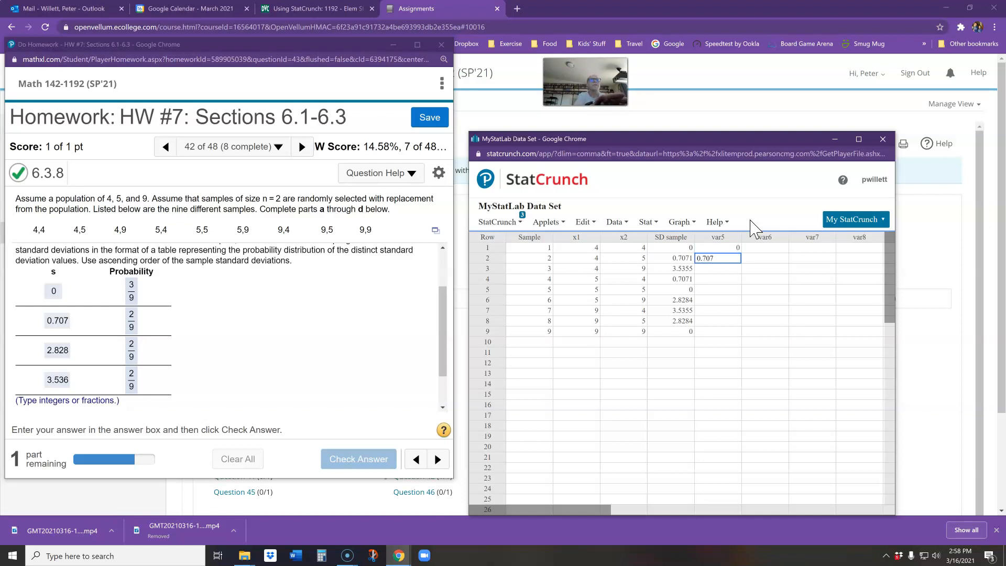
key(Return)
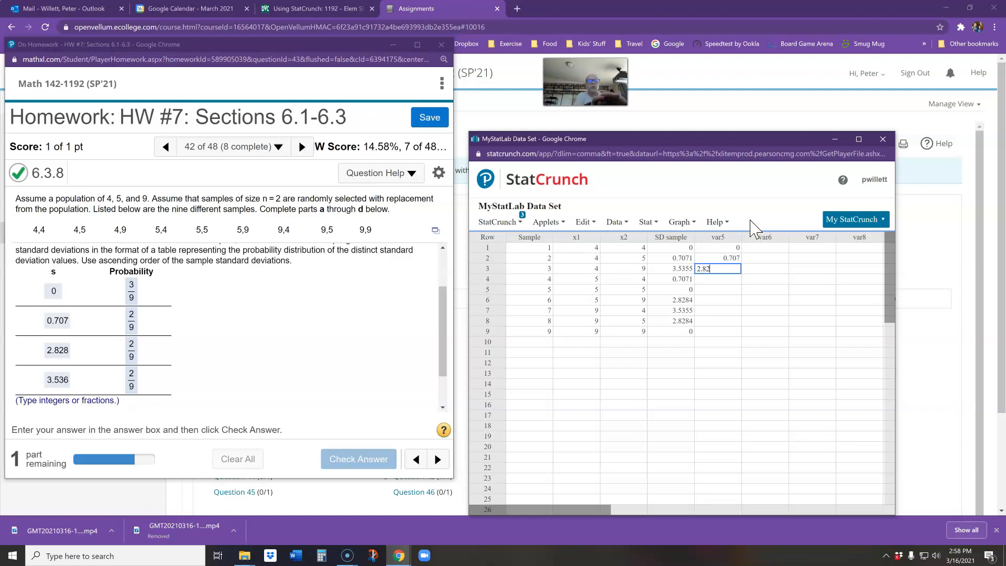
key(Return)
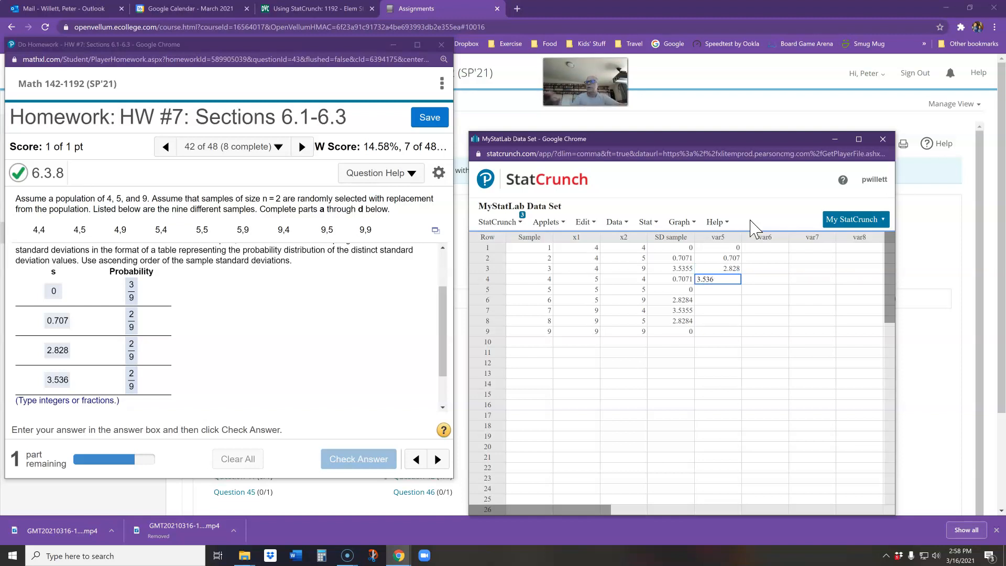
key(Return)
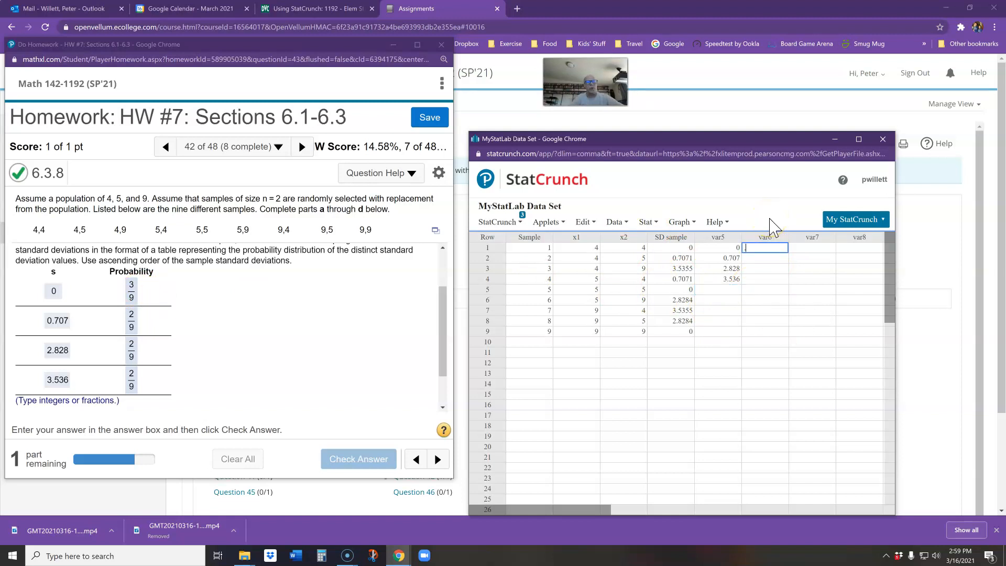
Step: Enter the probabilities 0.333333, 0.22222, 0.22222 and 0.22222 in rows 1 to 4 of var6
click(763, 262)
click(767, 264)
click(762, 270)
text(0.22222)
click(771, 281)
text(0.22222)
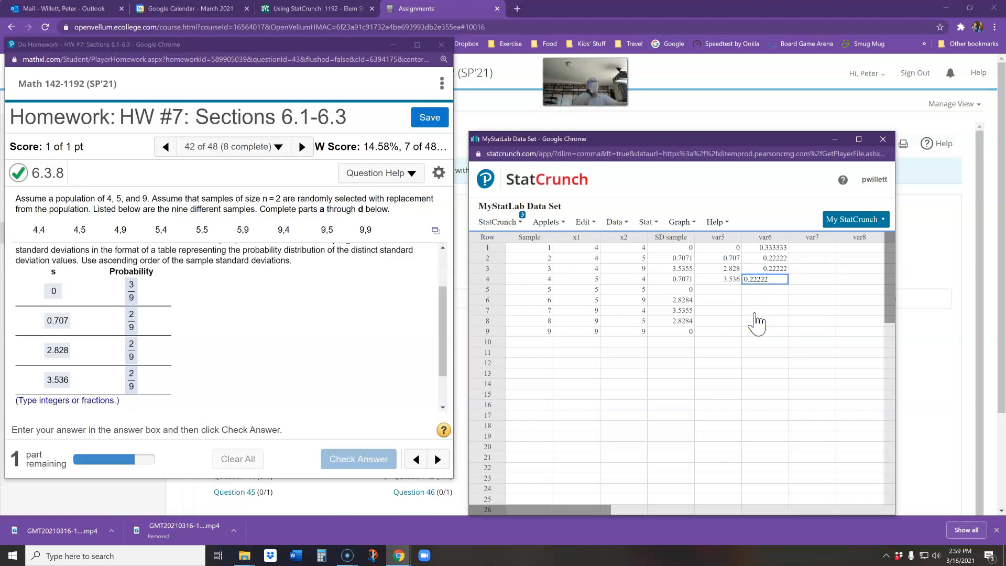
key(Return)
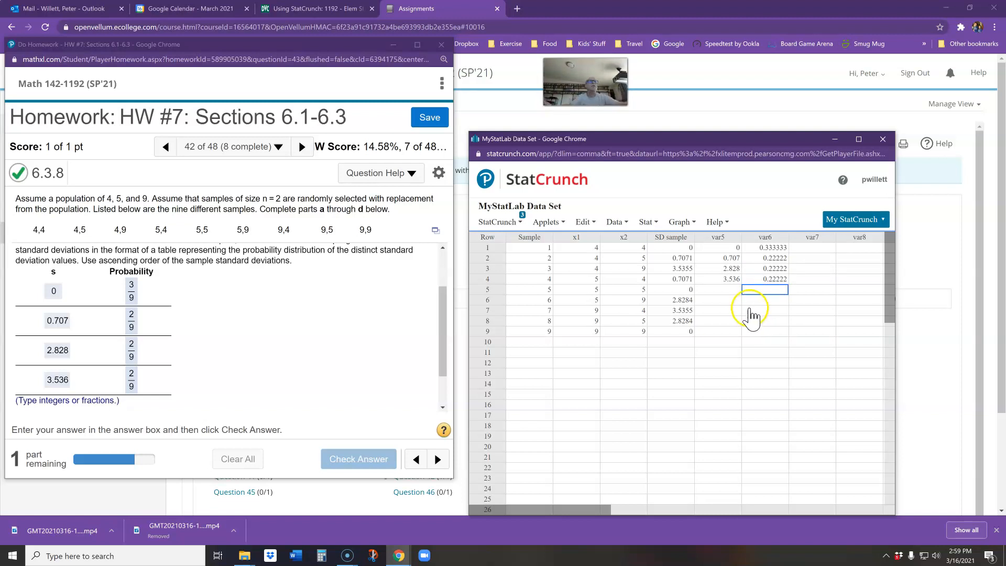
click(781, 289)
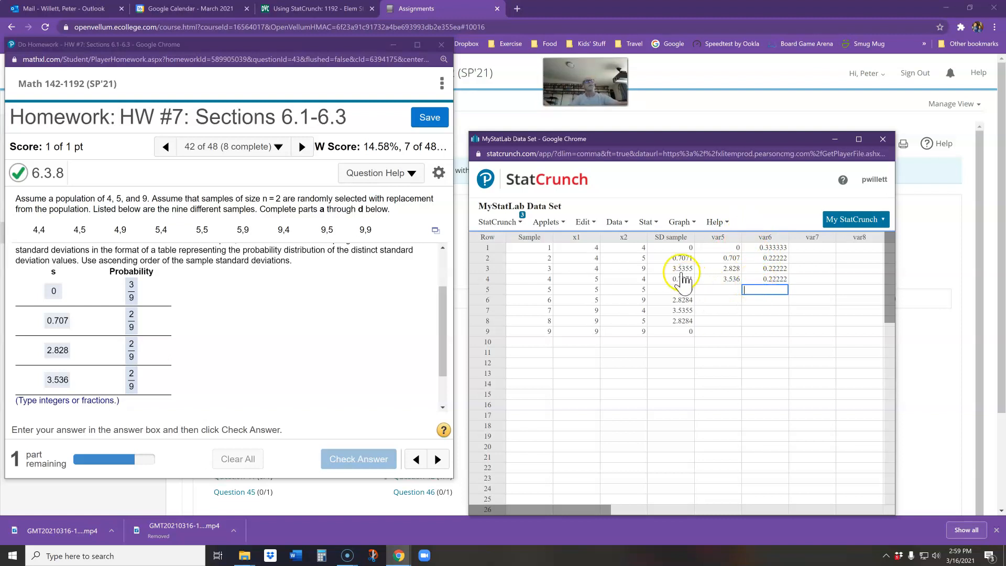
Step: Compute the distribution with the Custom calculator, using var5 as the values and var6 as the weights
click(646, 222)
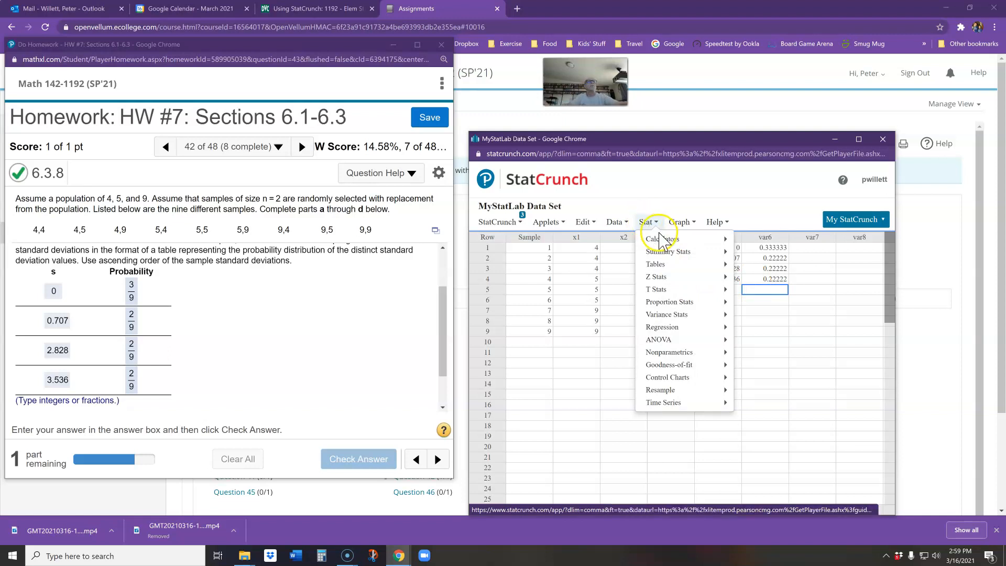
click(663, 240)
click(755, 445)
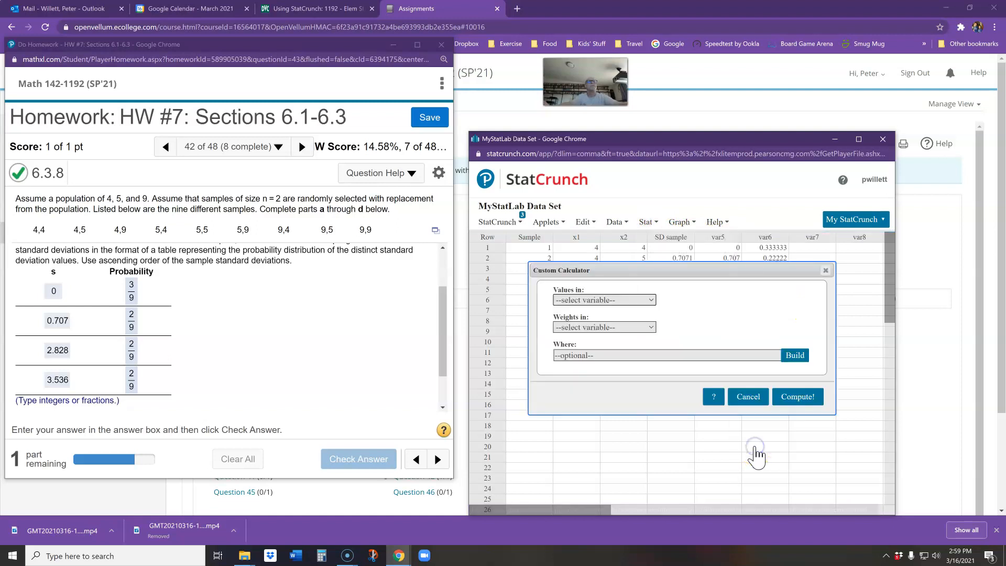
drag(655, 269, 648, 332)
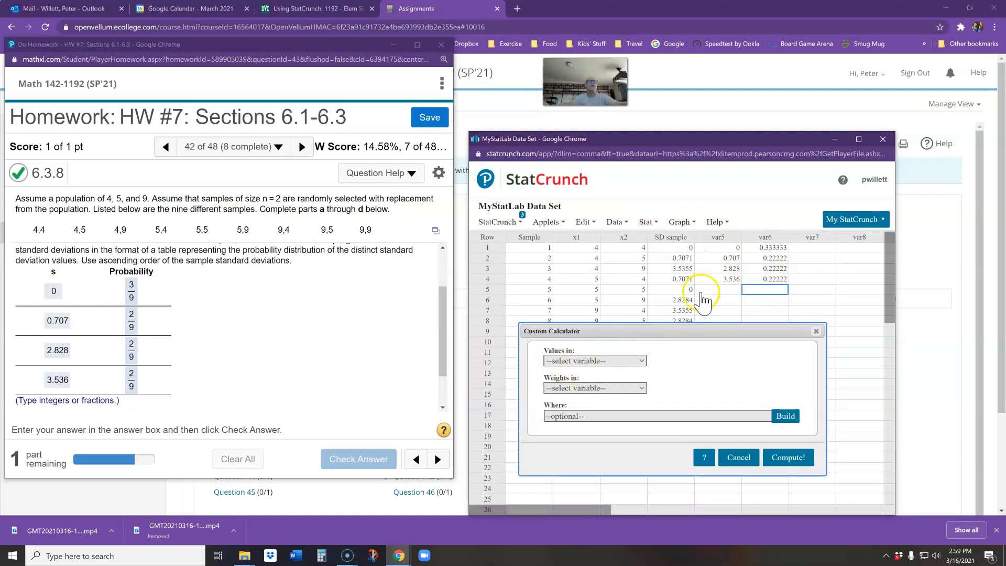
click(632, 360)
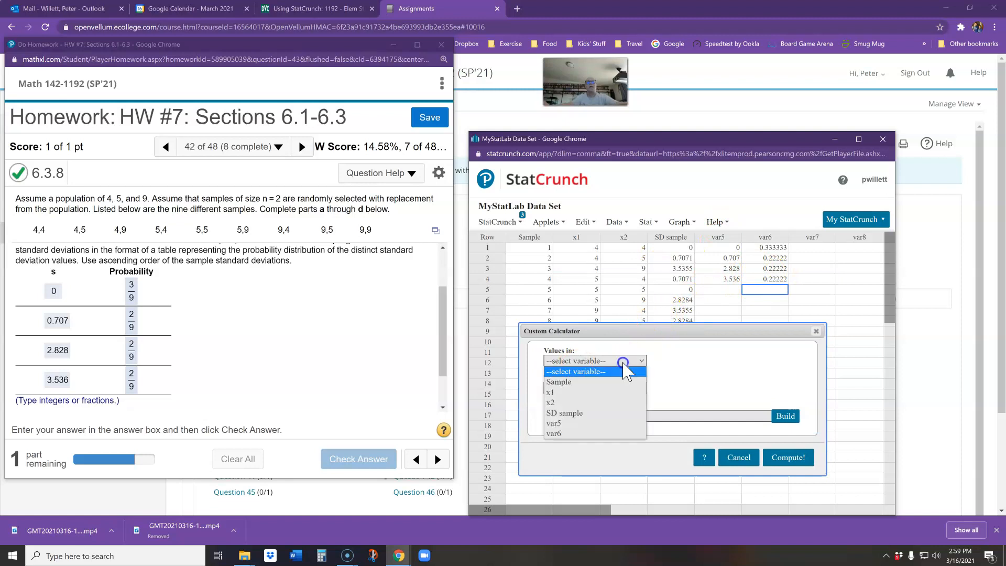
click(596, 423)
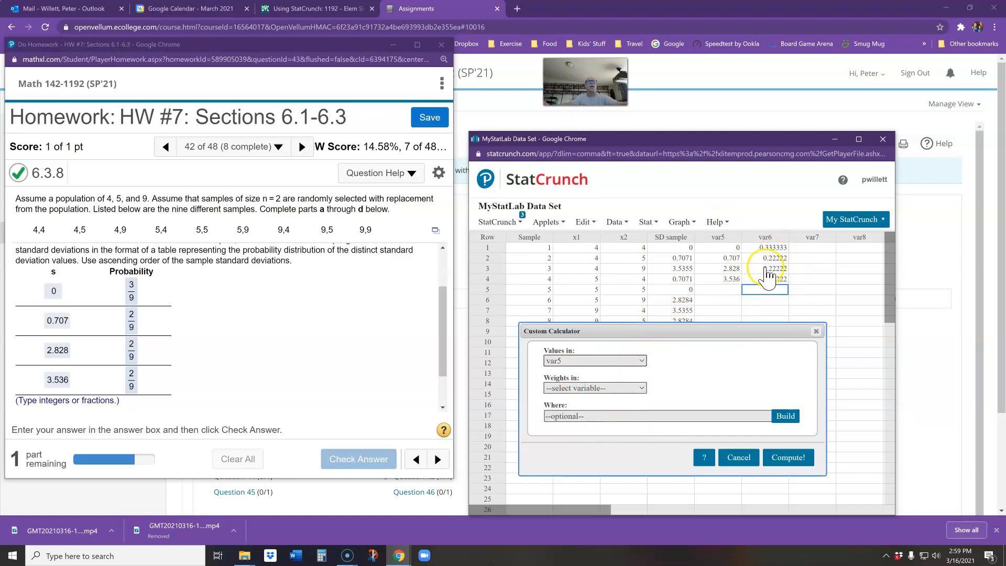
click(627, 388)
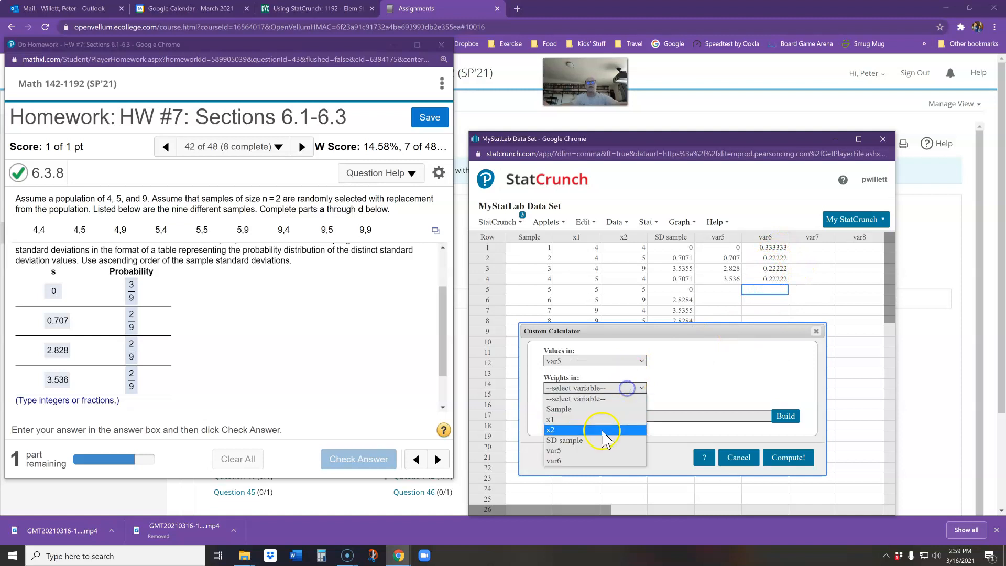
click(598, 465)
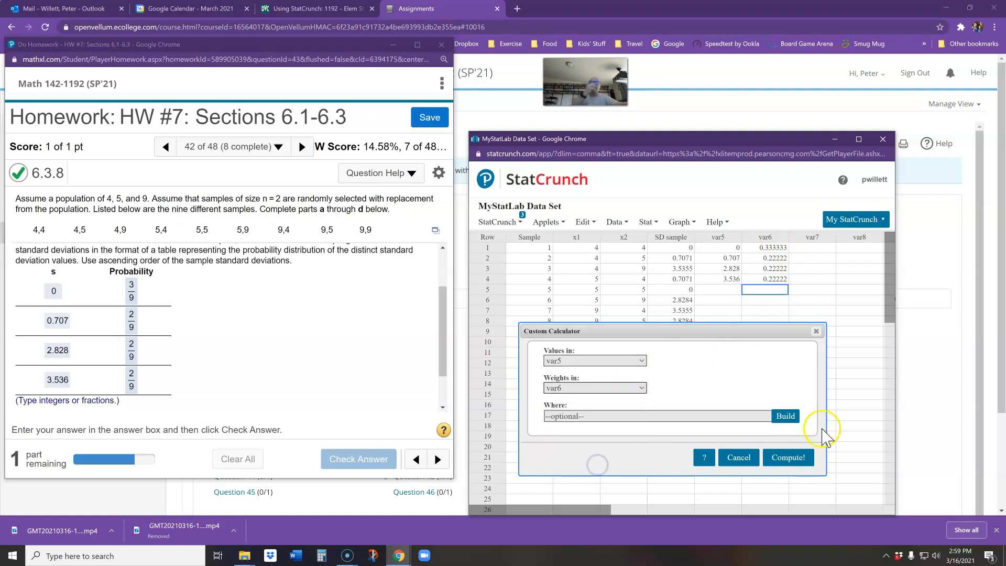
click(784, 460)
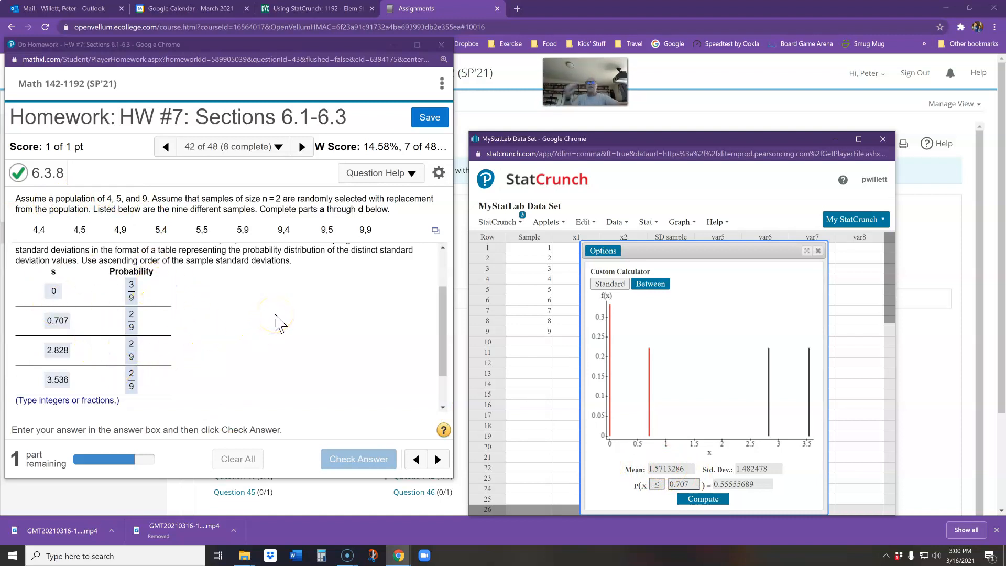
Step: Copy 1.571 from the calculator's mean into the part c answer, check it and dismiss the feedback
drag(444, 305, 446, 357)
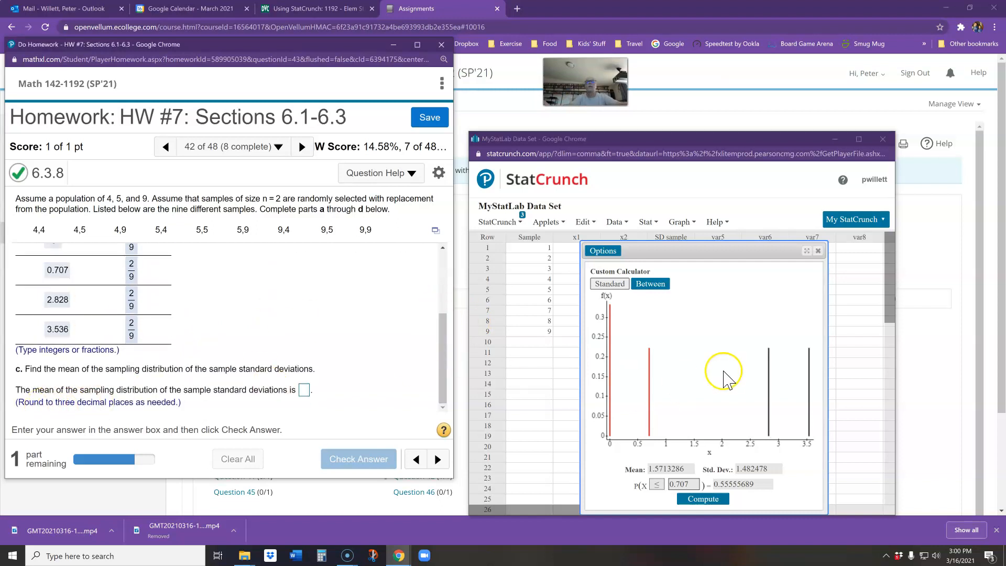
drag(649, 470, 671, 468)
key(ctrl+c)
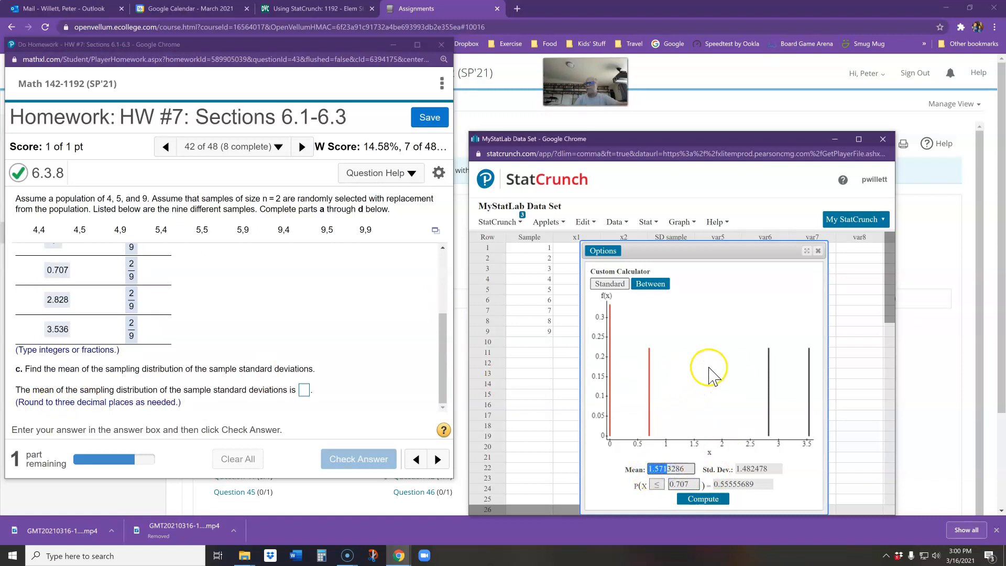
click(304, 389)
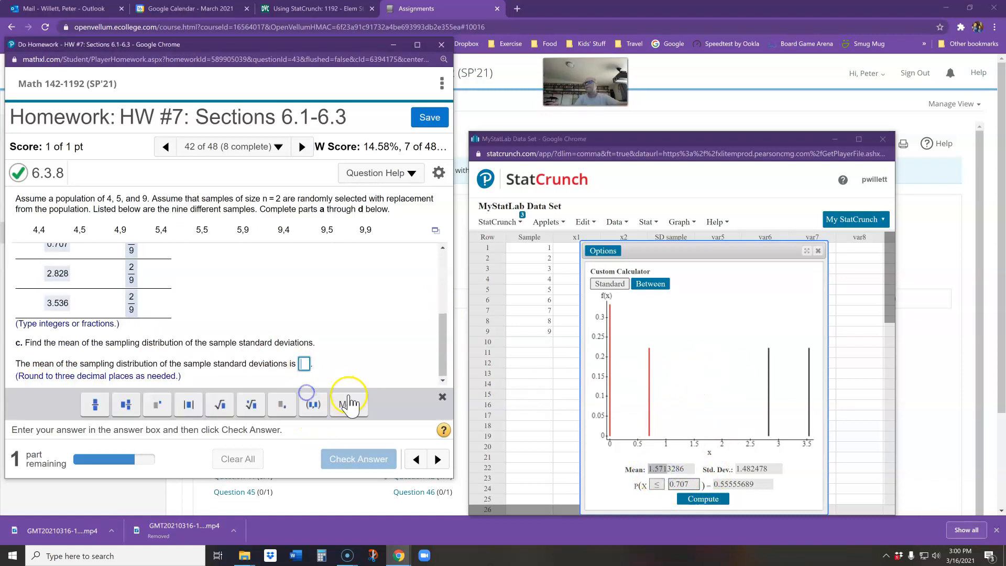
key(ctrl+v)
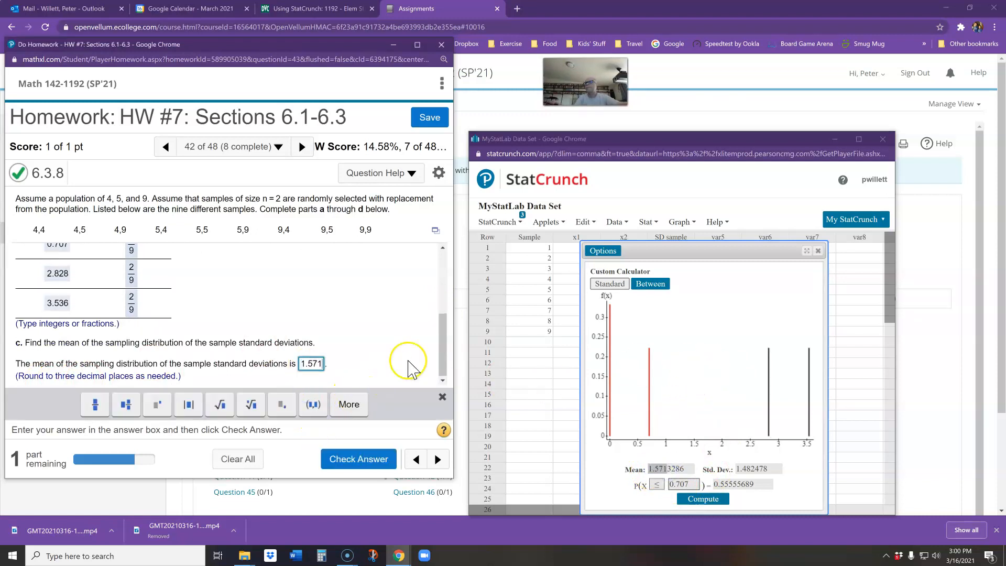
click(376, 464)
click(228, 342)
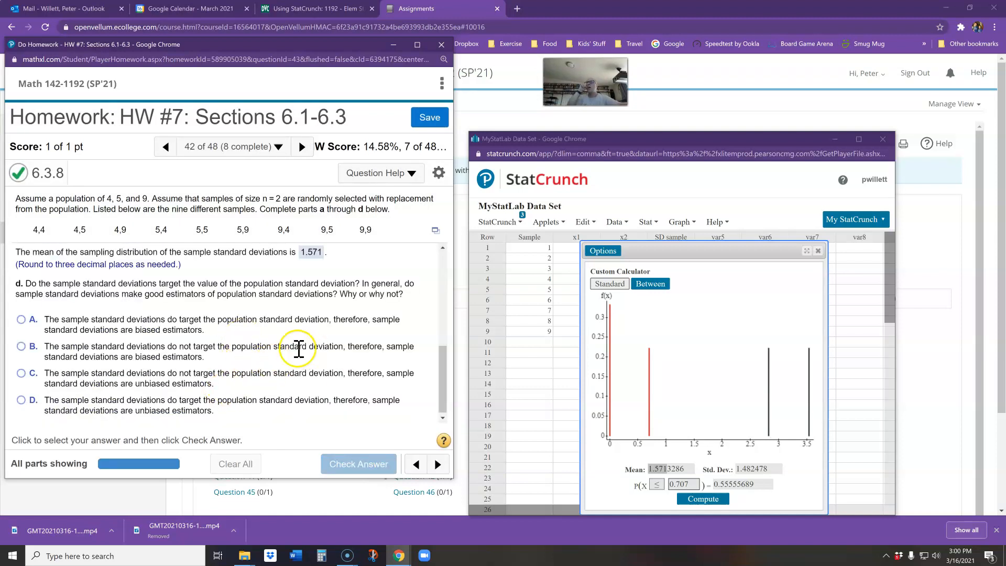
Step: Compare the part a population standard deviation with the part c mean, and review the part b table and part d choices
drag(443, 353, 444, 332)
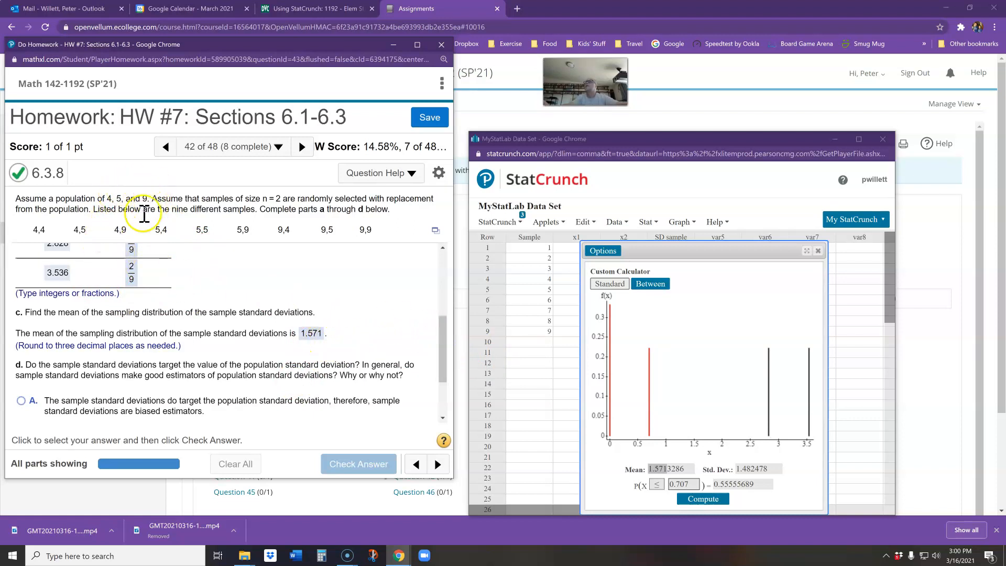
drag(436, 314, 427, 261)
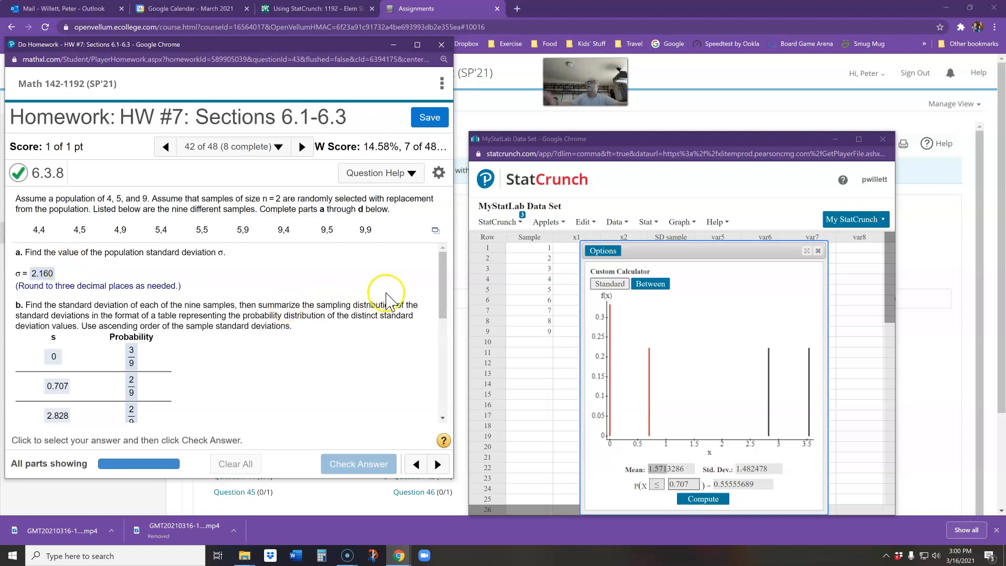
drag(444, 286, 441, 329)
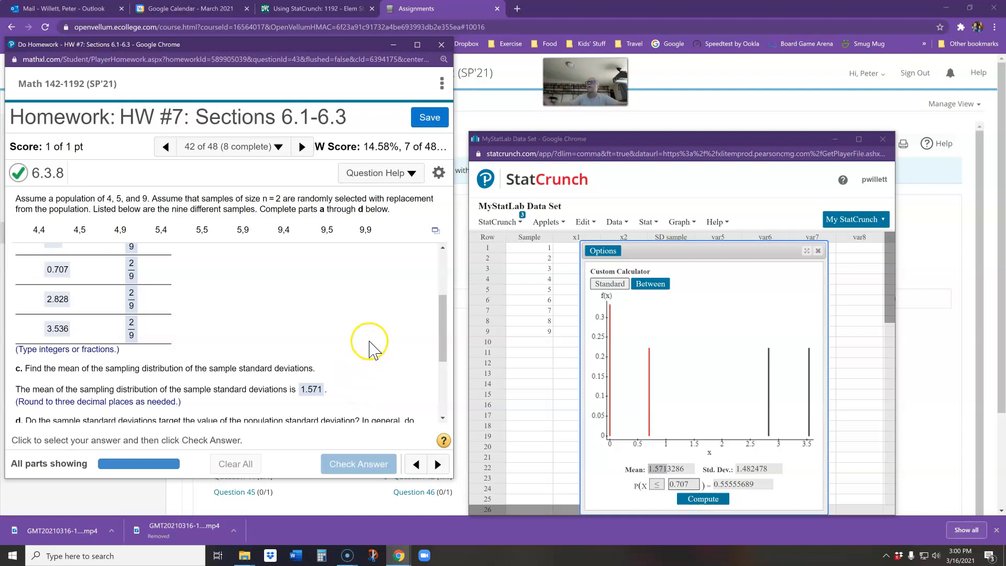
click(441, 320)
drag(442, 320, 440, 308)
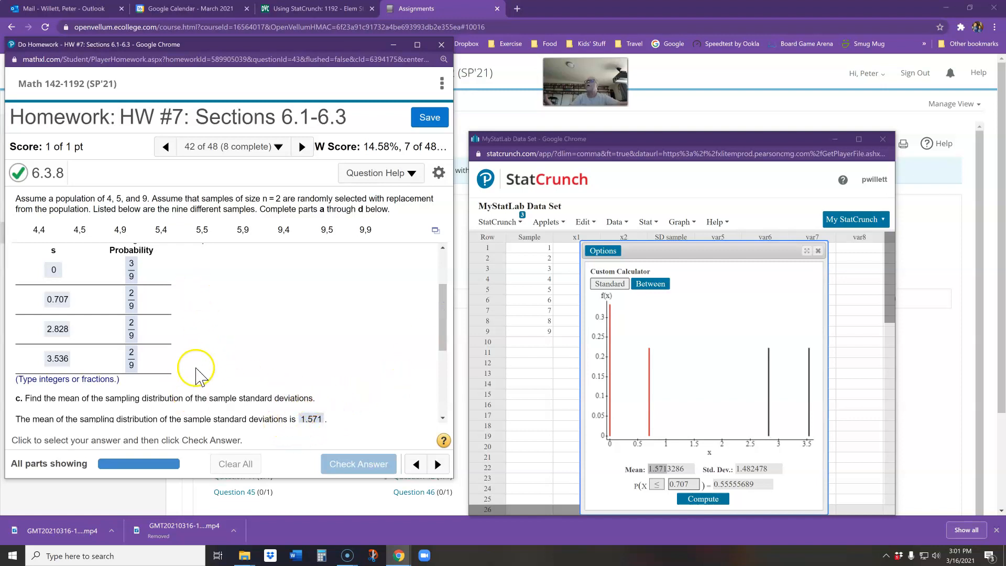
drag(440, 330, 436, 291)
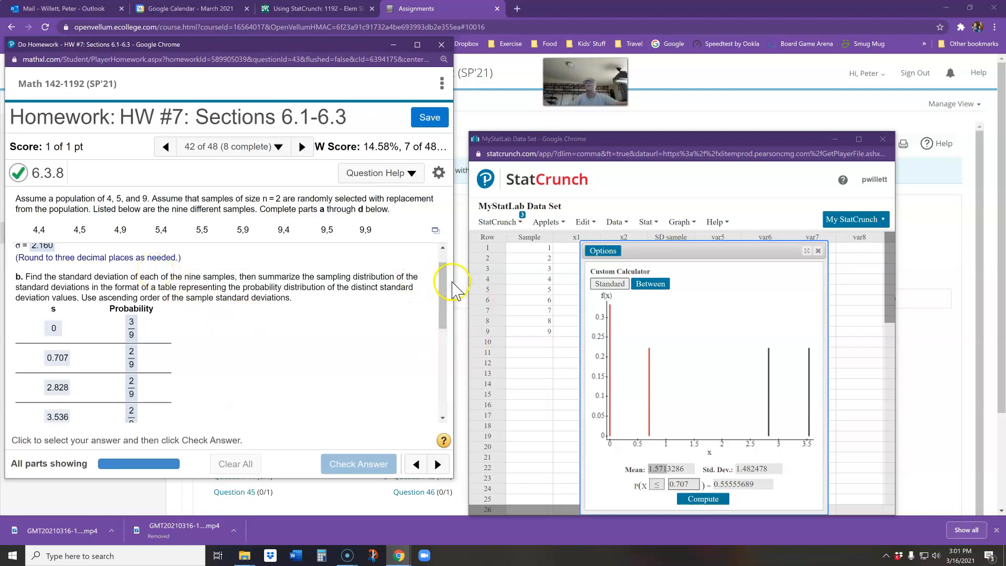
drag(442, 285, 454, 336)
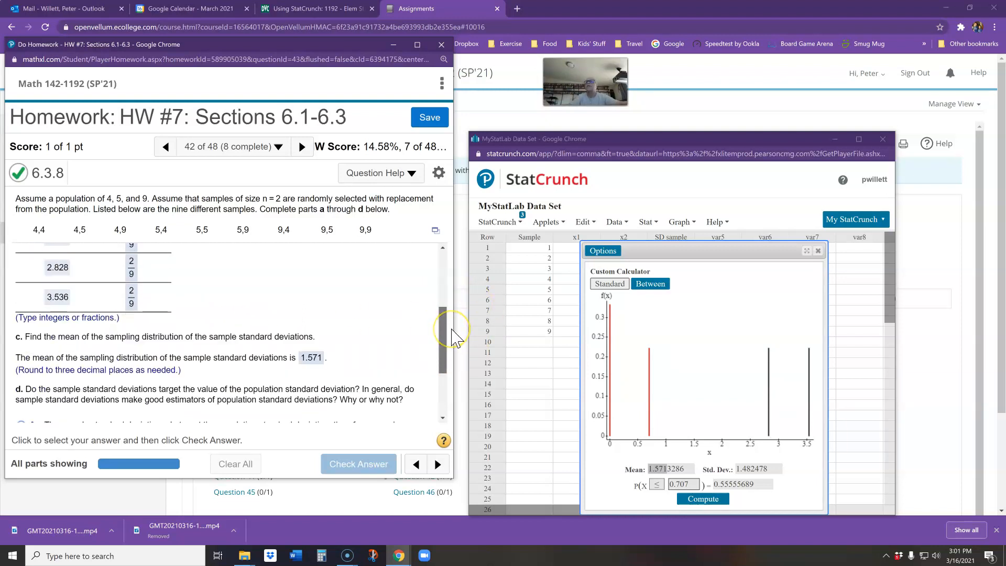
drag(442, 321, 457, 367)
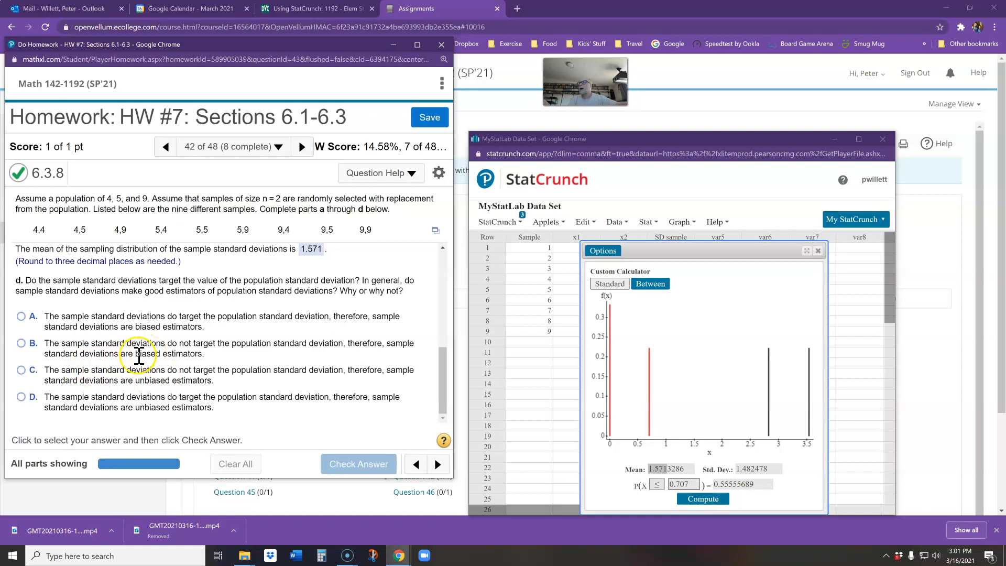
Step: Answer part d with choice B, do not target and biased estimators, then check it and dismiss the feedback
click(22, 343)
click(360, 464)
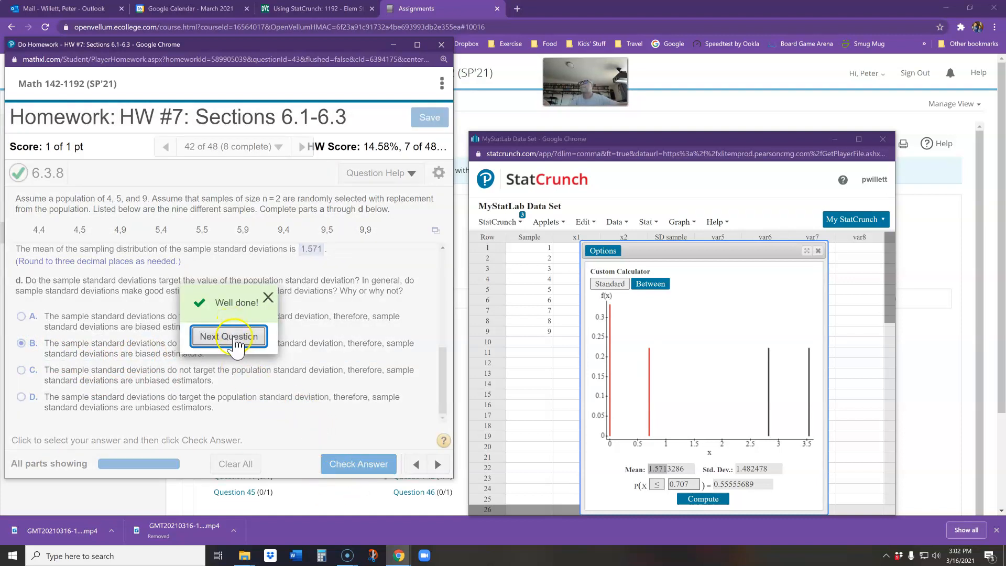
click(269, 298)
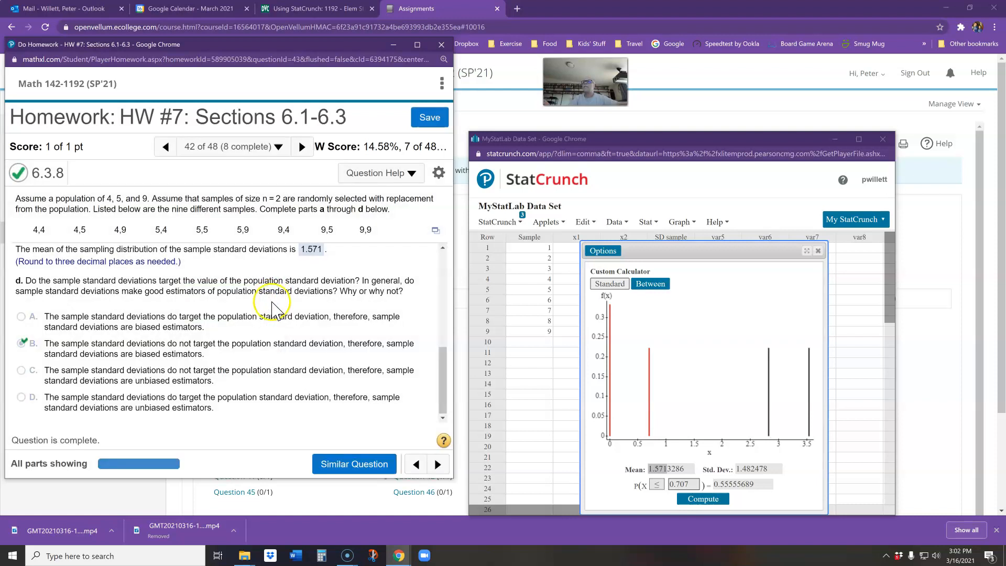
drag(442, 370, 439, 265)
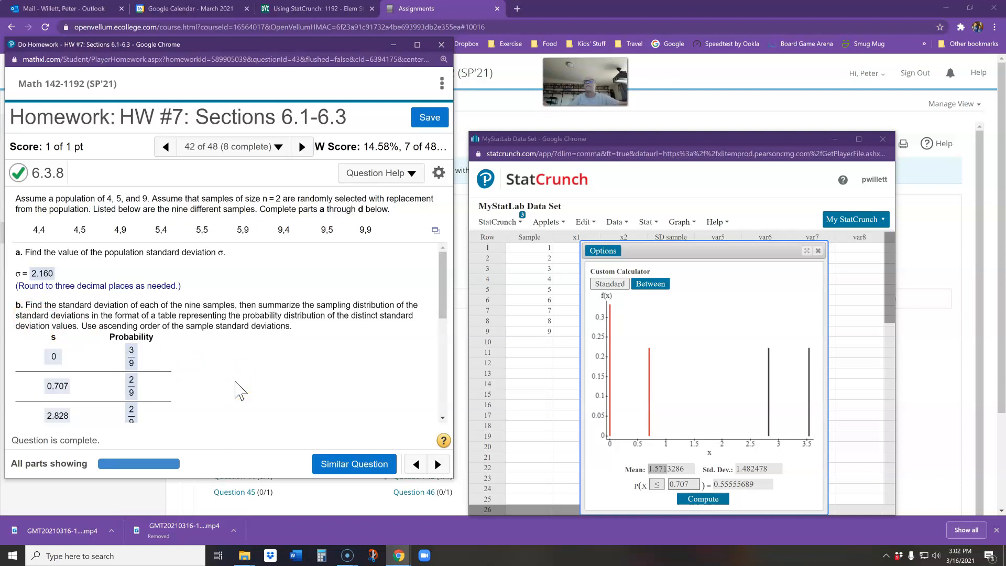
click(13, 557)
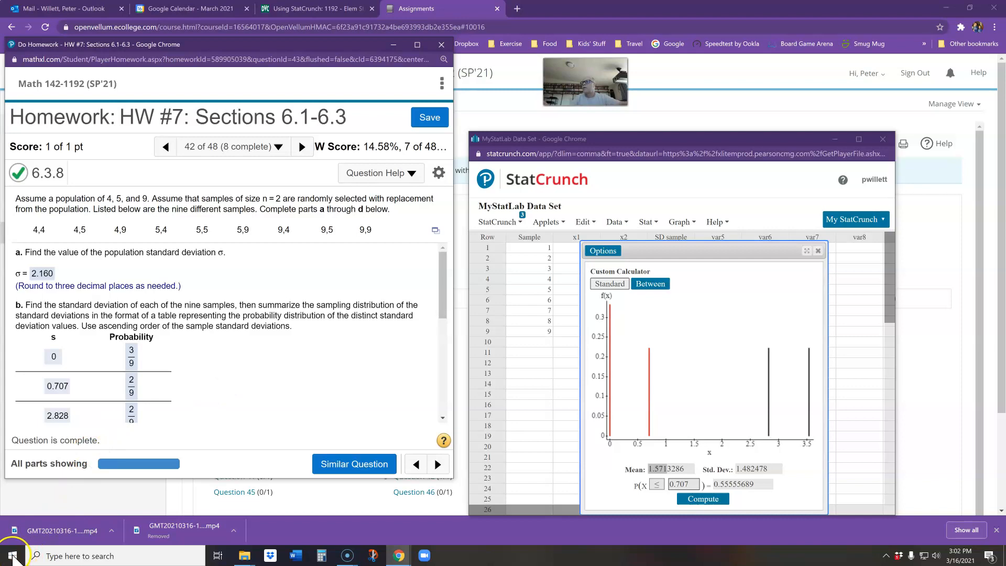